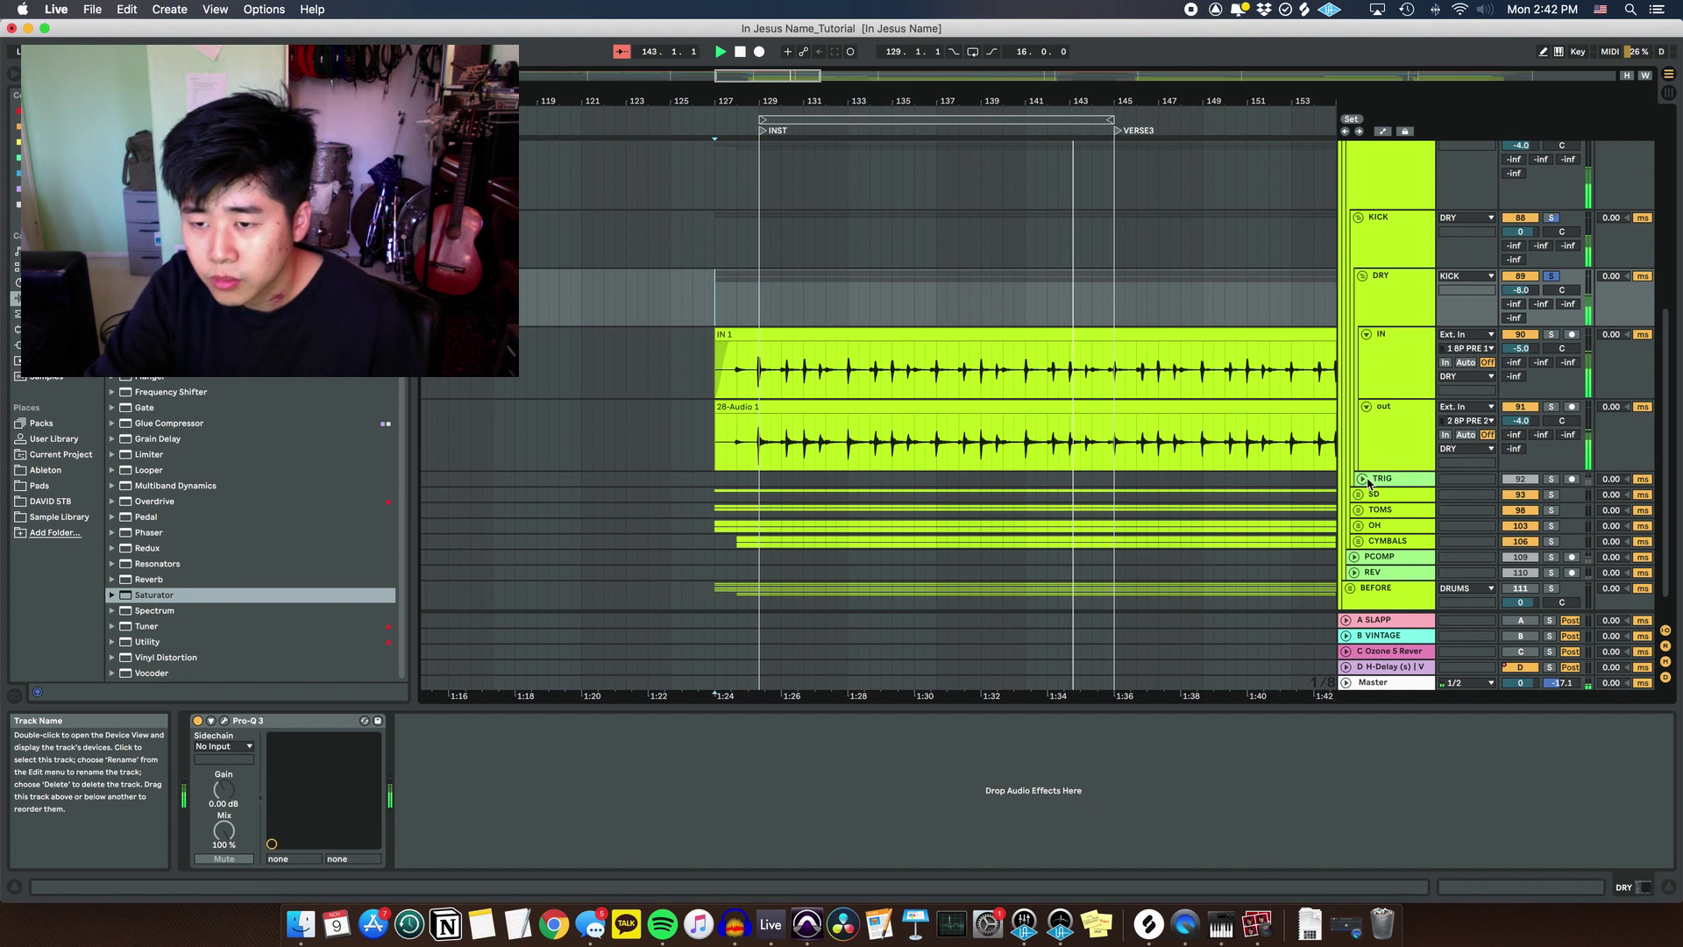
Unfold the TRIG track inside the KICK group and solo it
click(1363, 479)
scroll(1292, 412, down, 2)
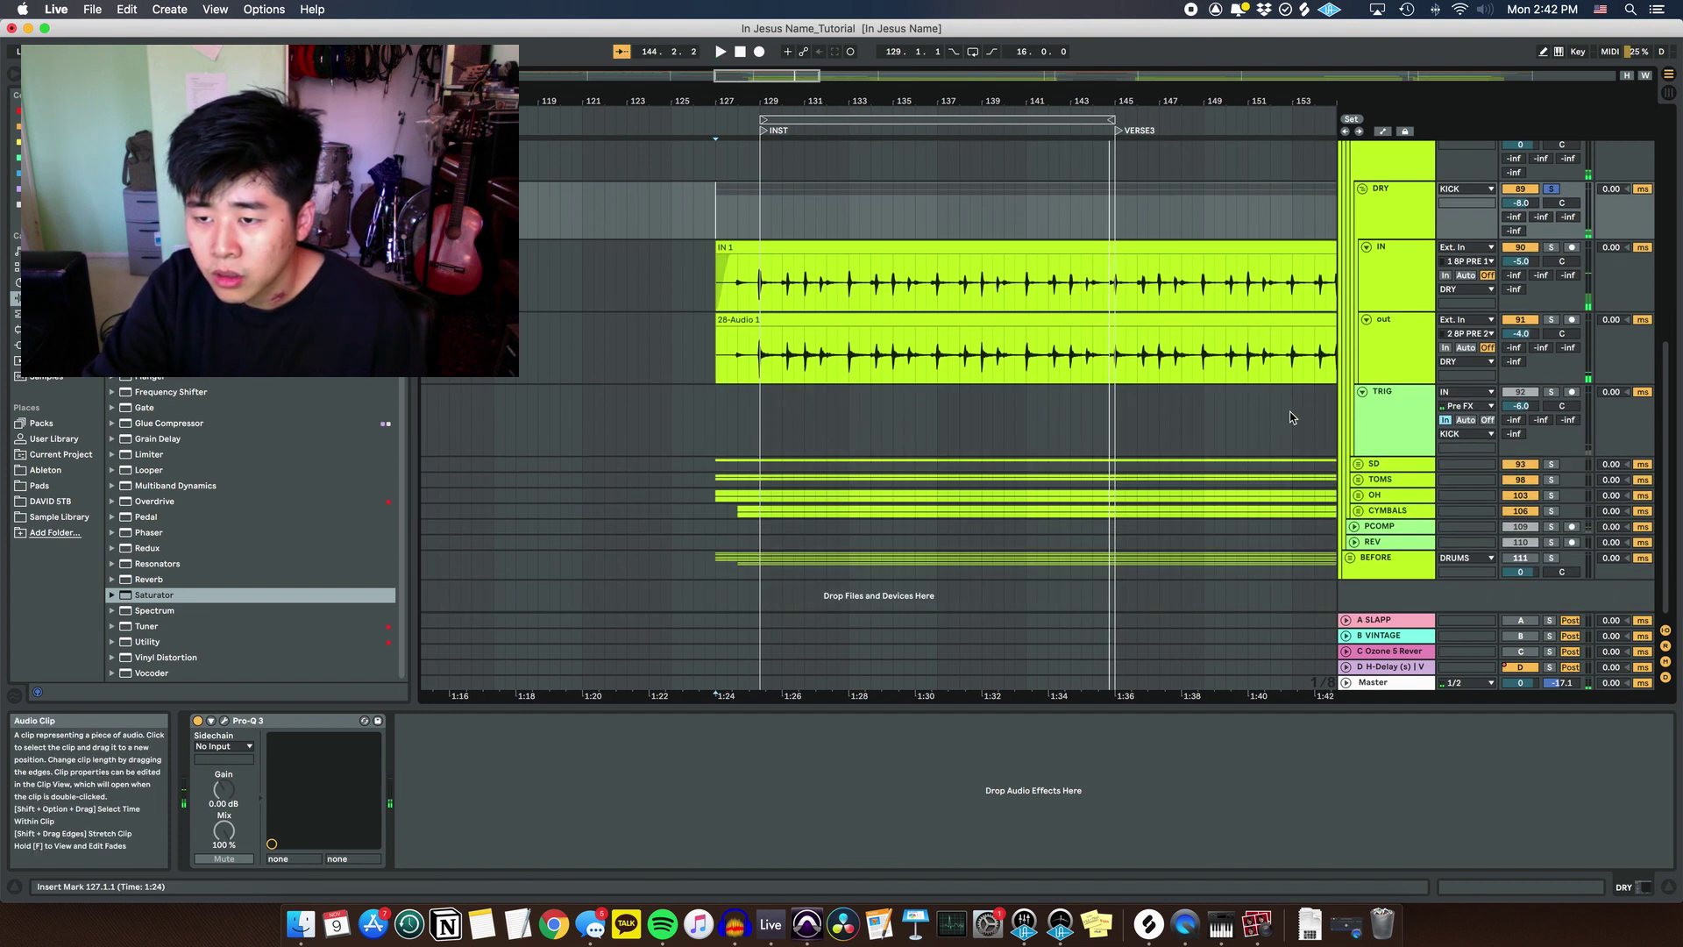
click(1551, 397)
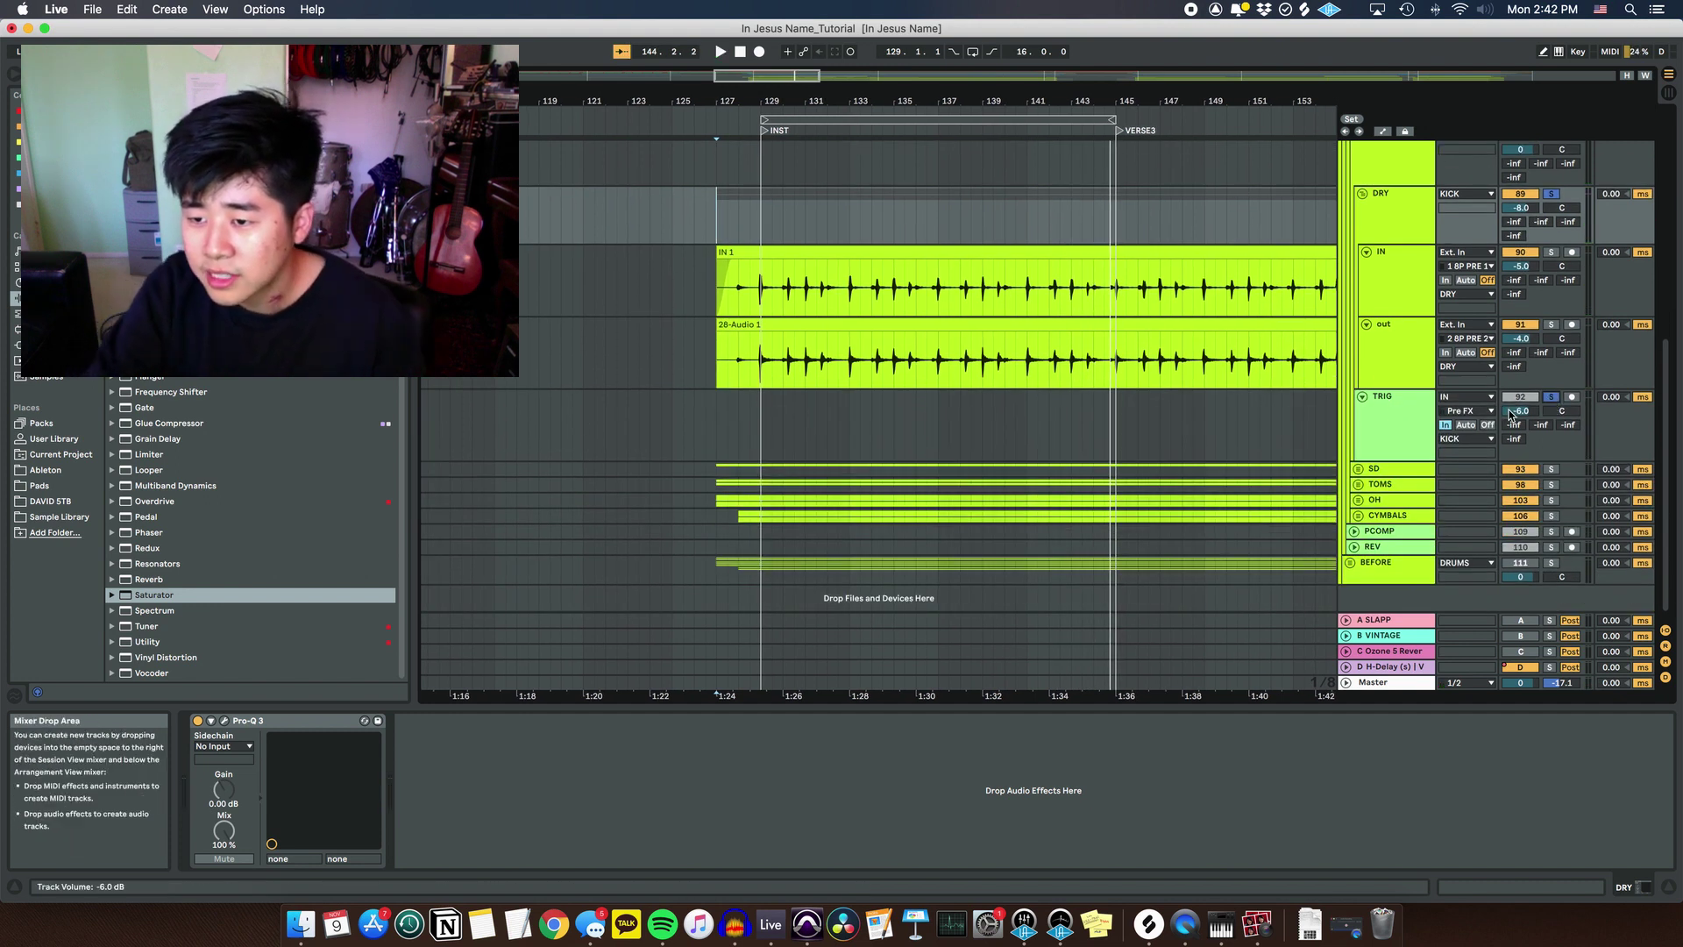
Audition the kick from bar 128 without and with the TRIG track, lowering its volume to -inf and returning it to -6.0 dB
drag(1521, 409, 1524, 412)
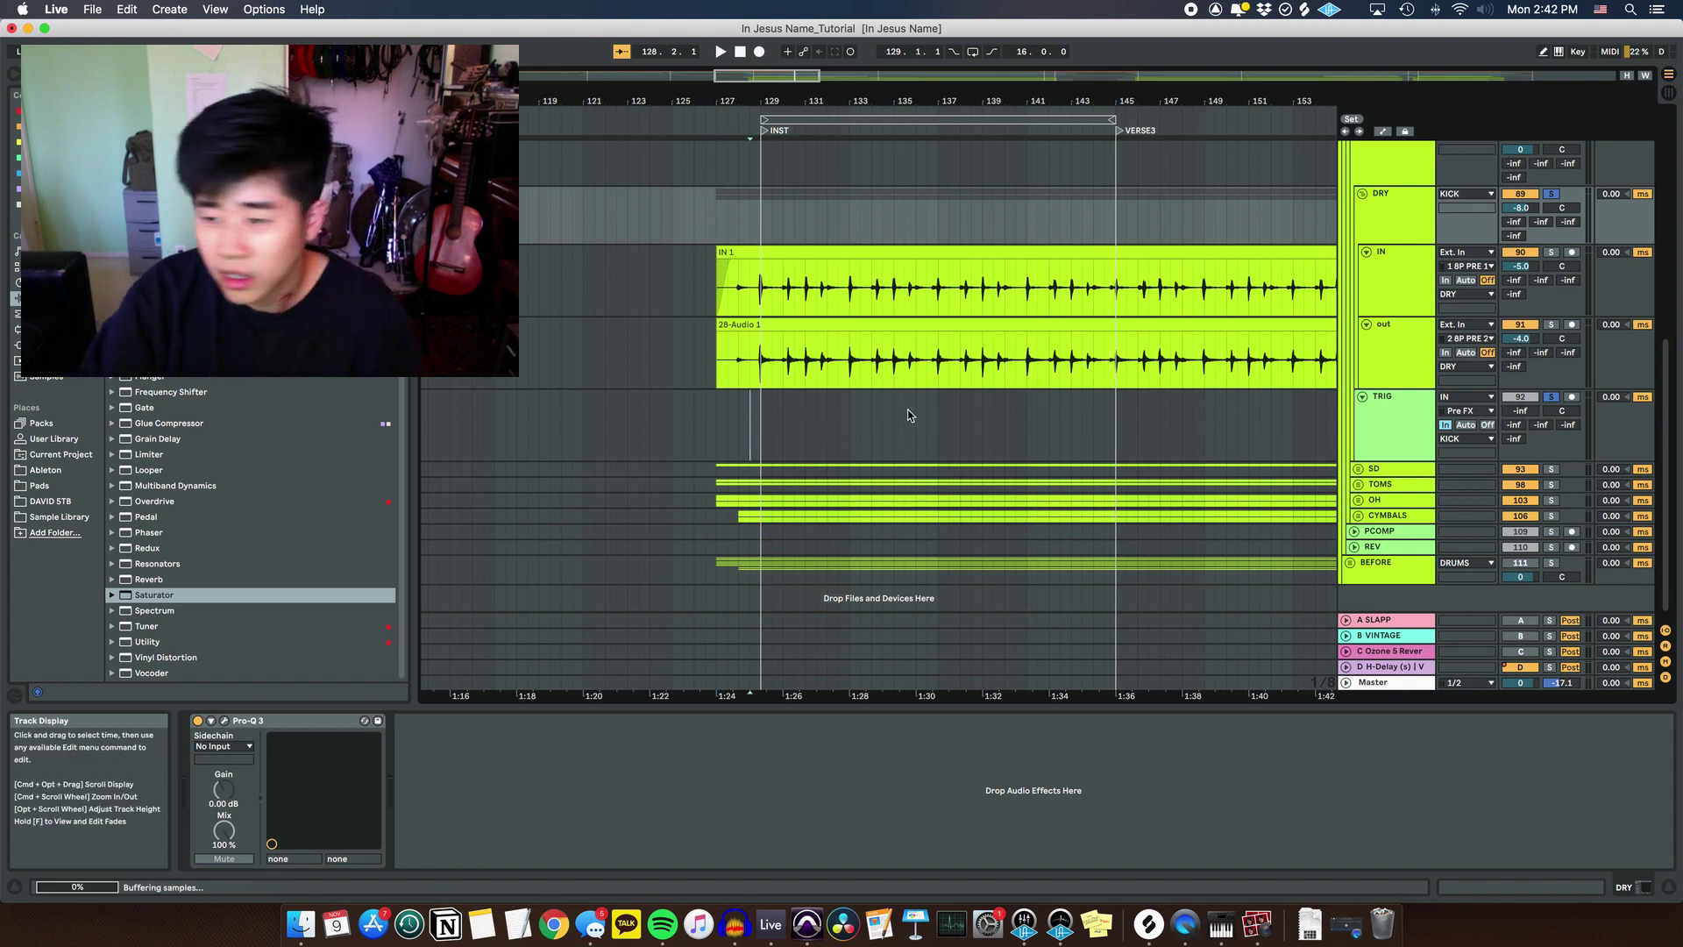
click(910, 416)
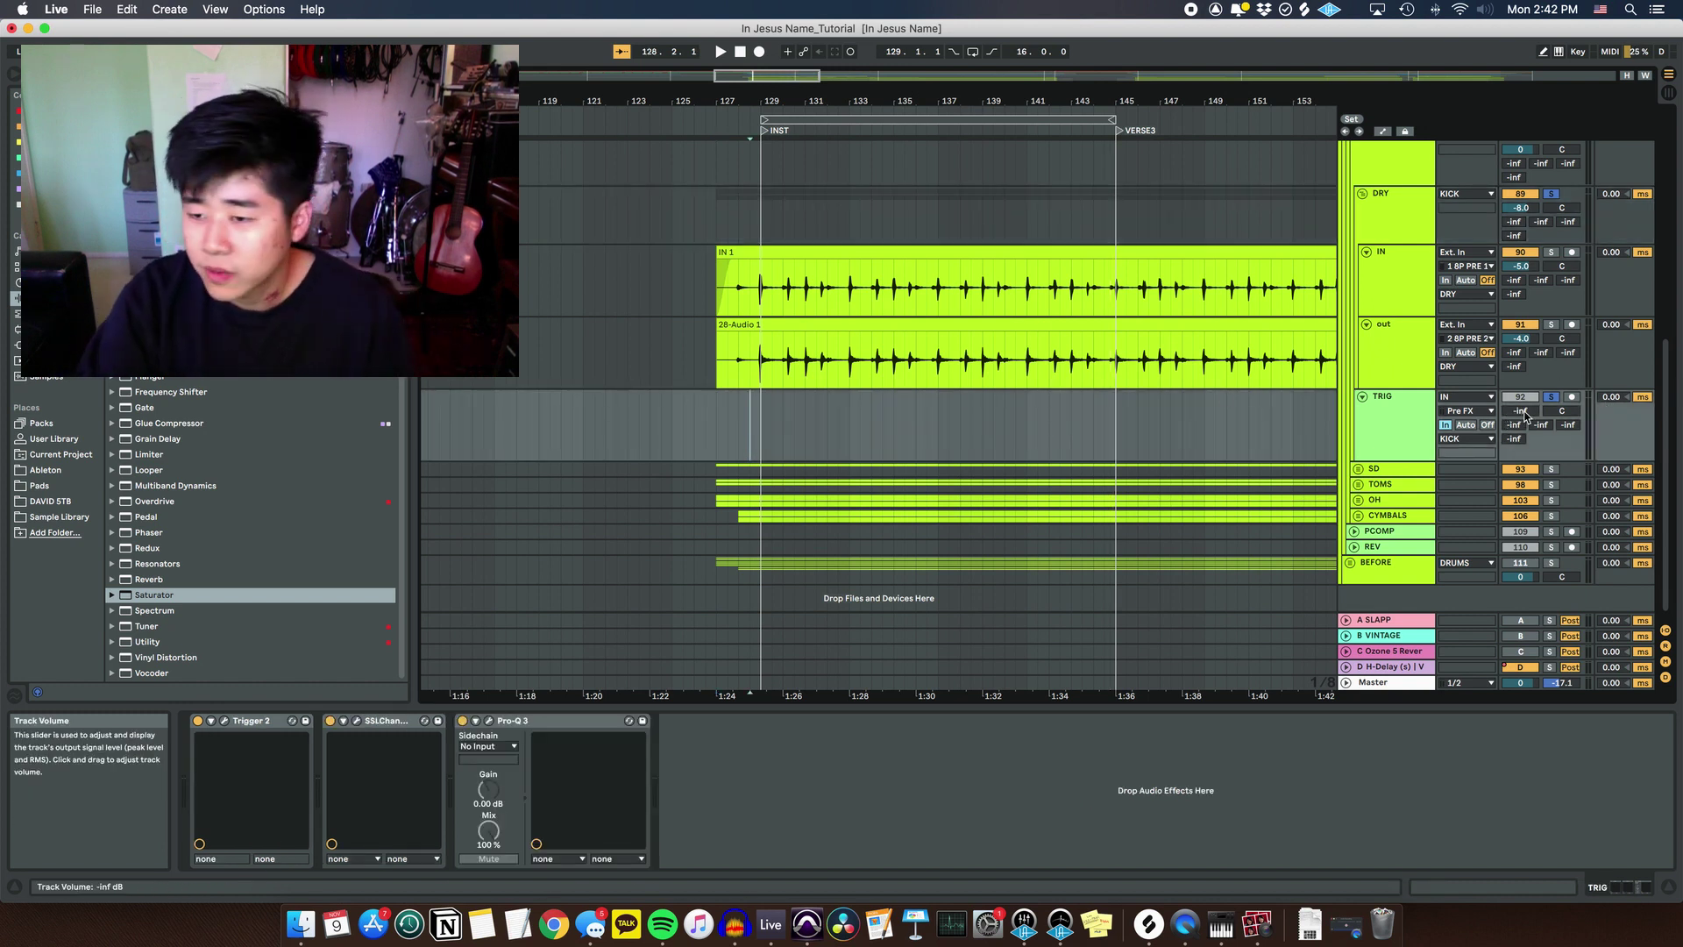
key(space)
drag(1523, 415, 1530, 451)
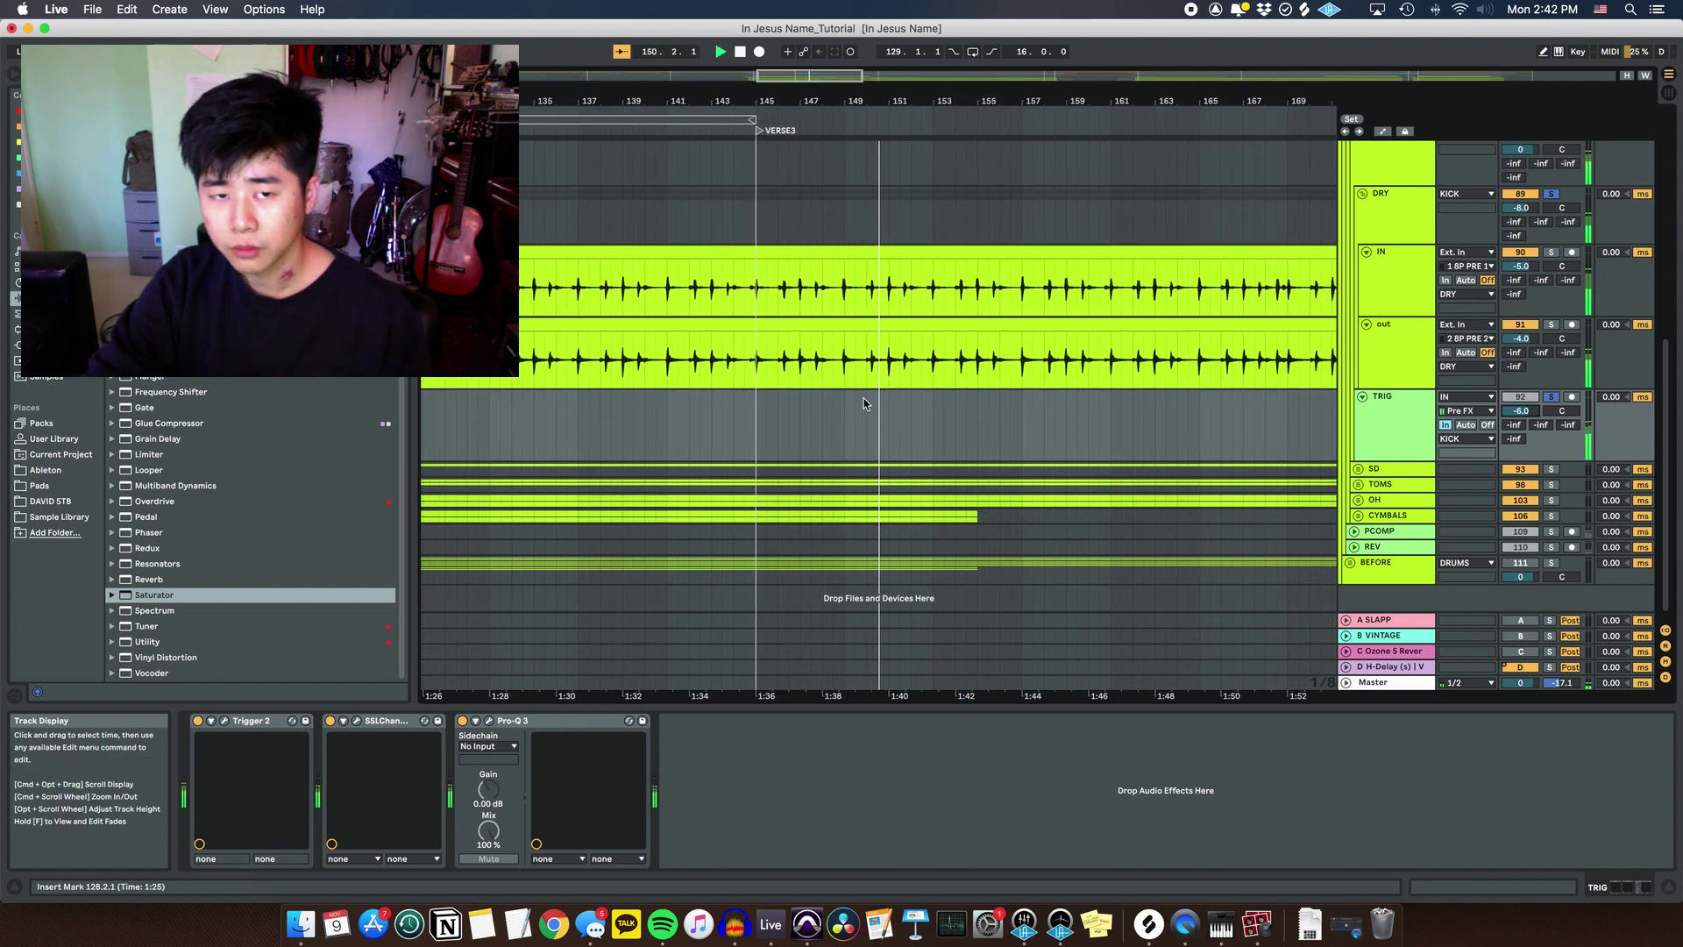
scroll(1064, 429, left, 3)
scroll(1064, 436, left, 2)
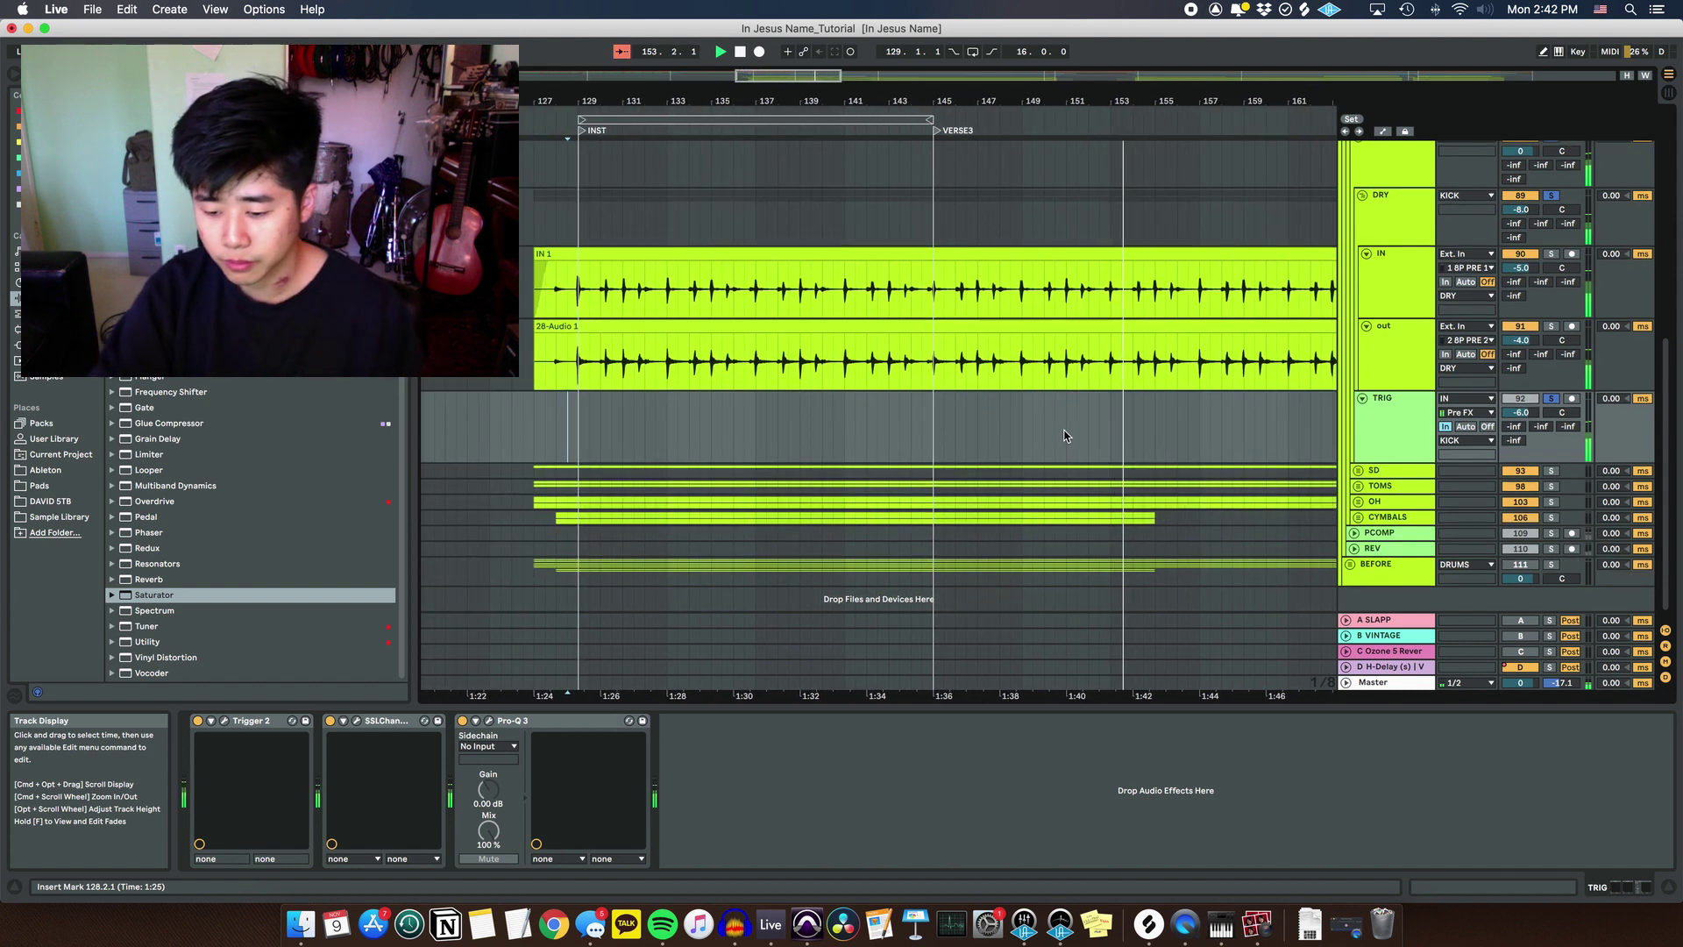
scroll(1064, 435, up, 3)
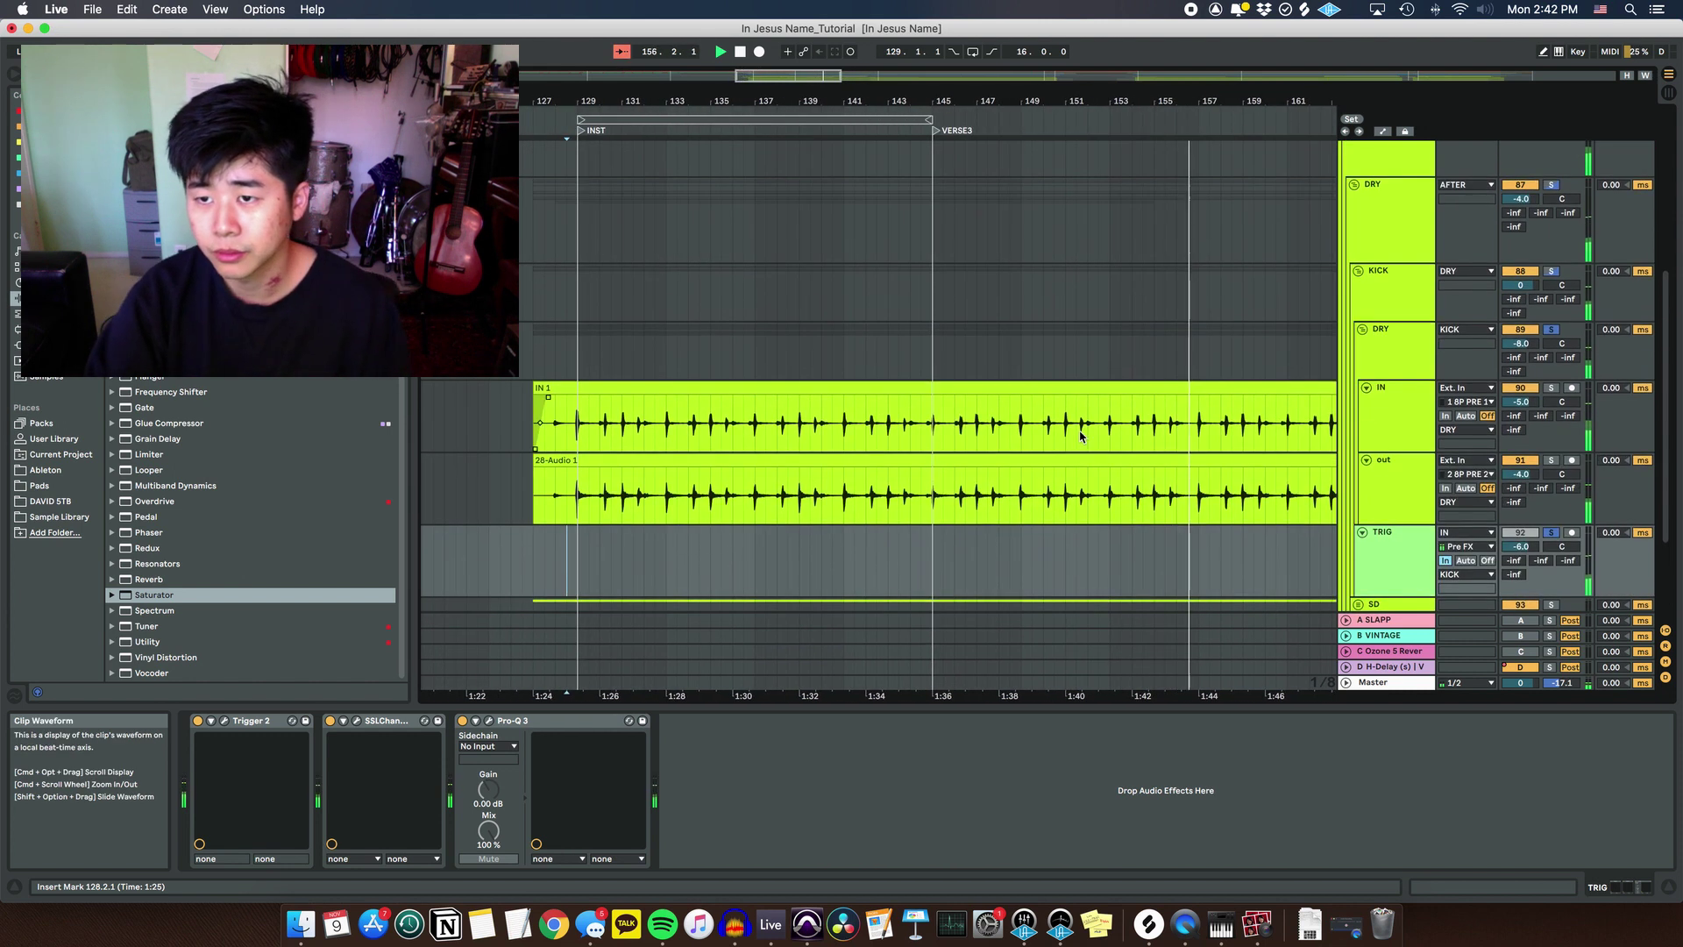
scroll(1081, 433, down, 2)
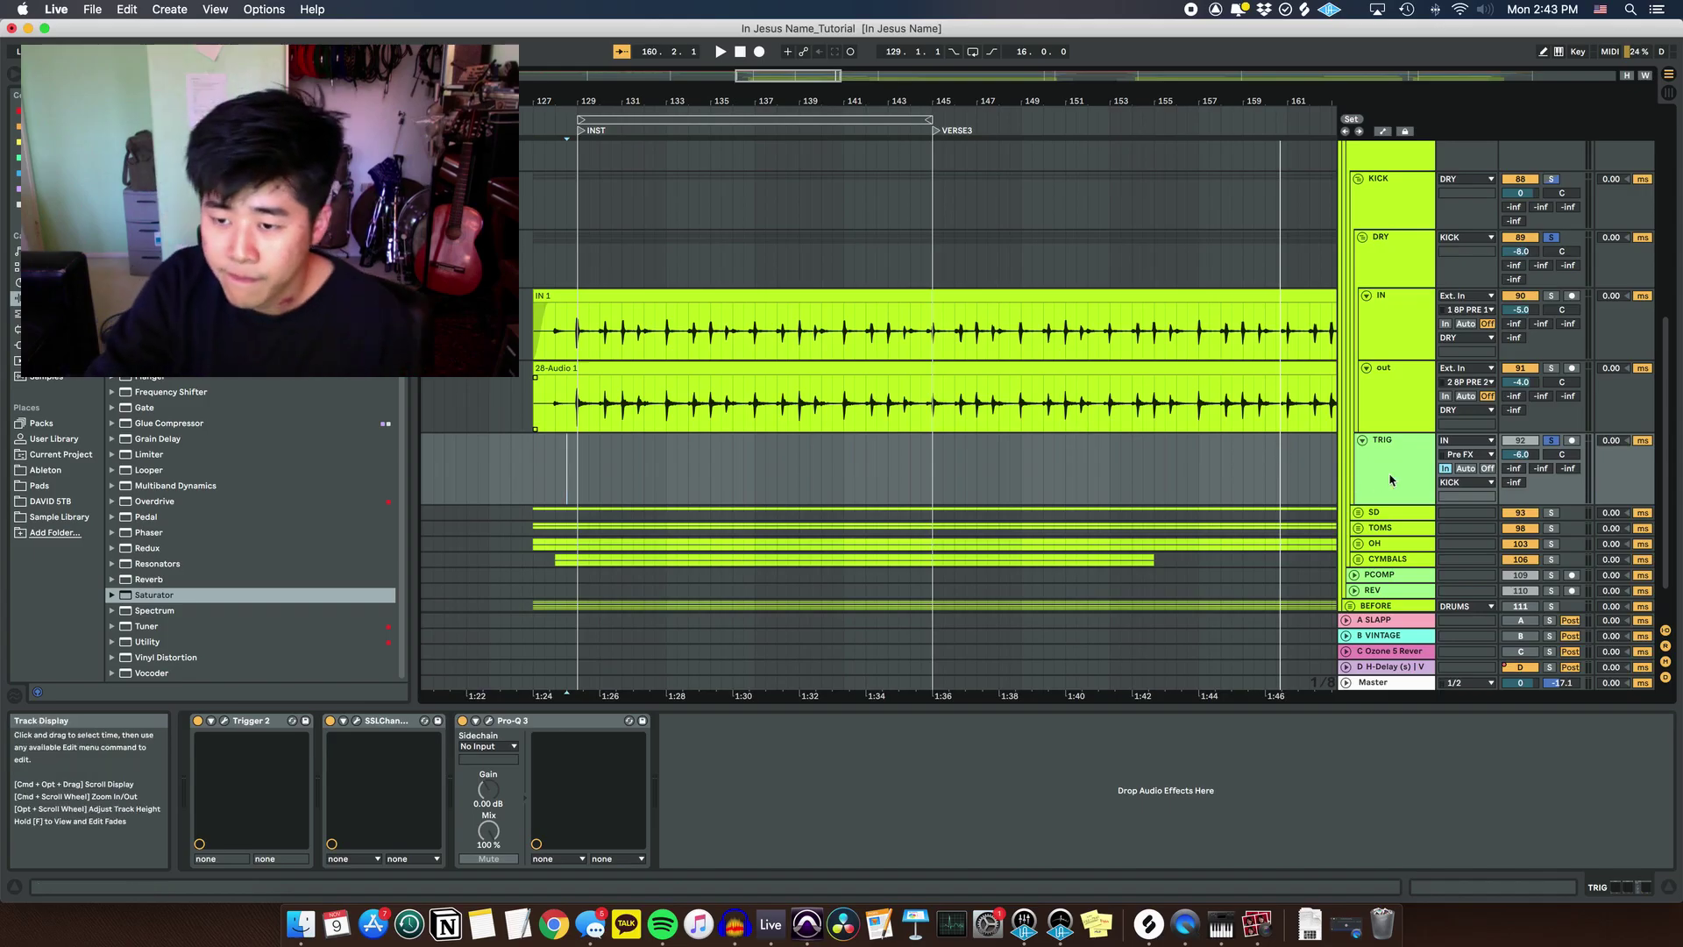
Open the TRIG track's Trigger 2 plug-in and place its window so the loaded kick samples and mixer can be examined
click(225, 720)
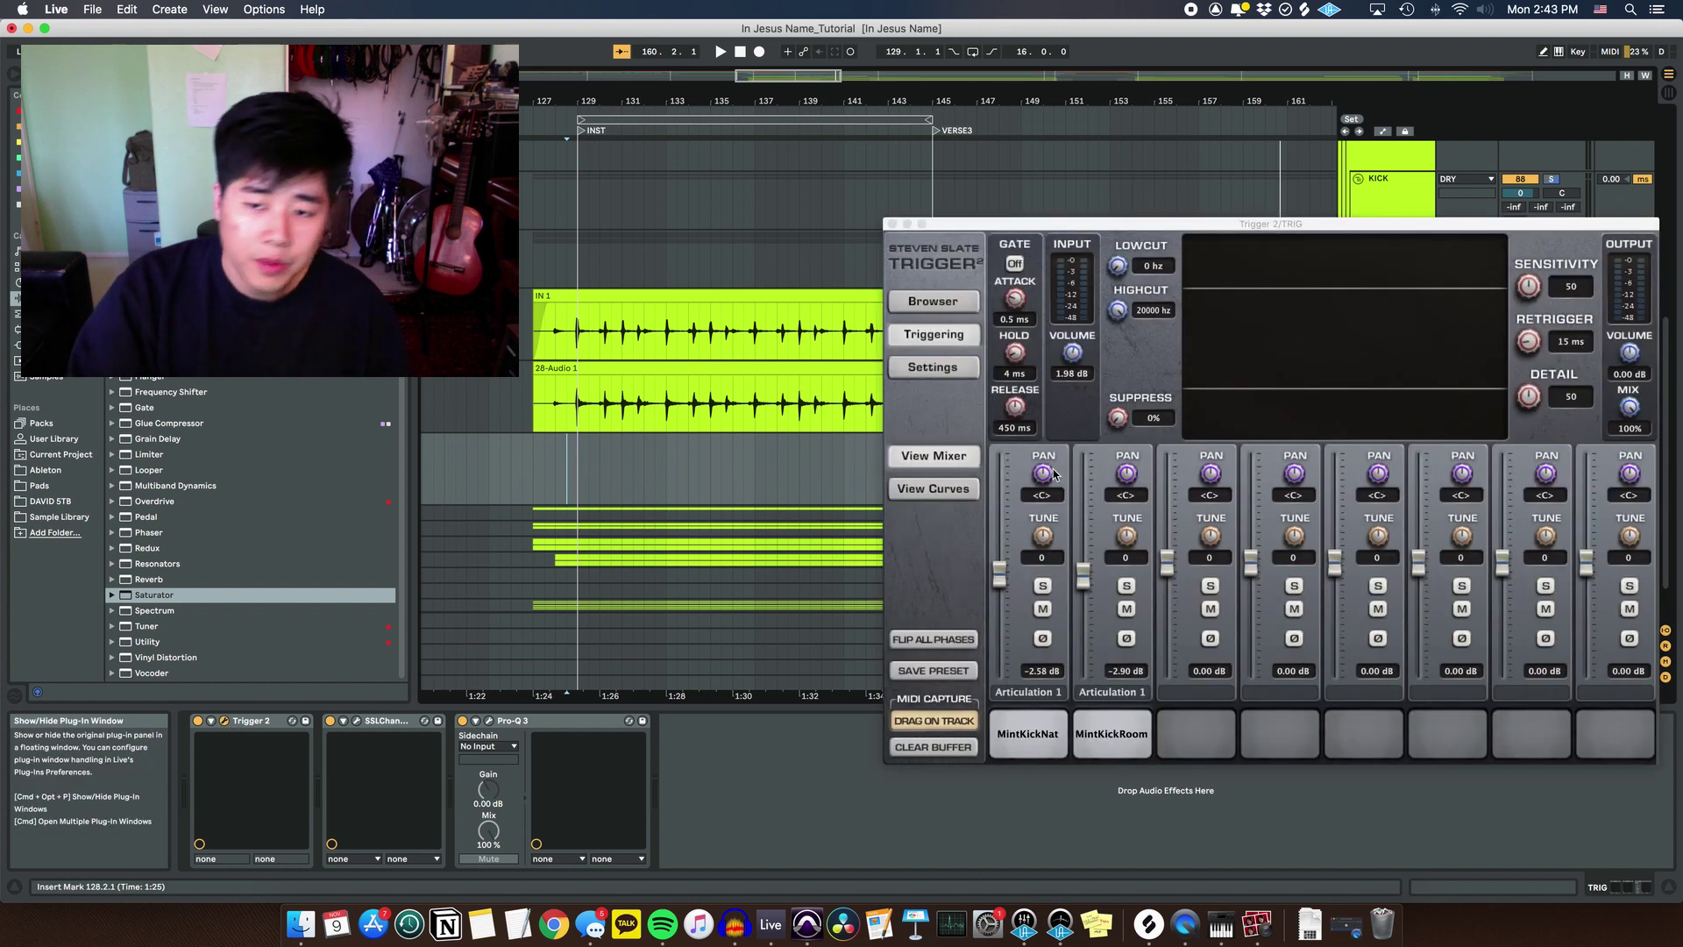
drag(1331, 226, 824, 131)
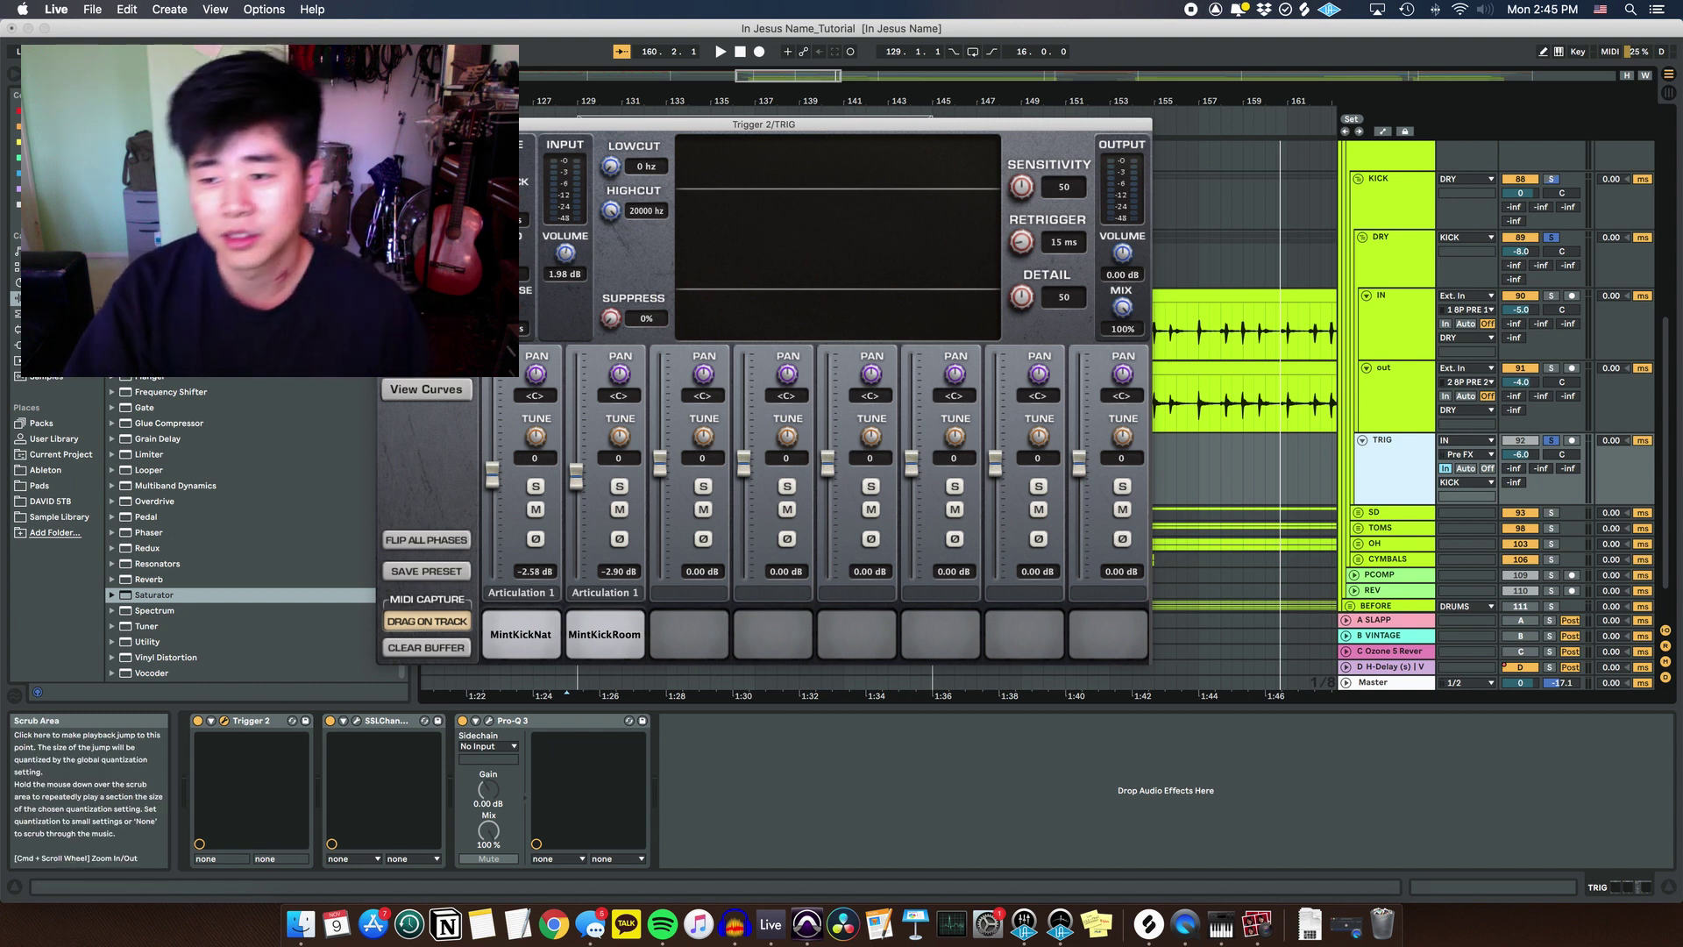
drag(439, 123, 629, 108)
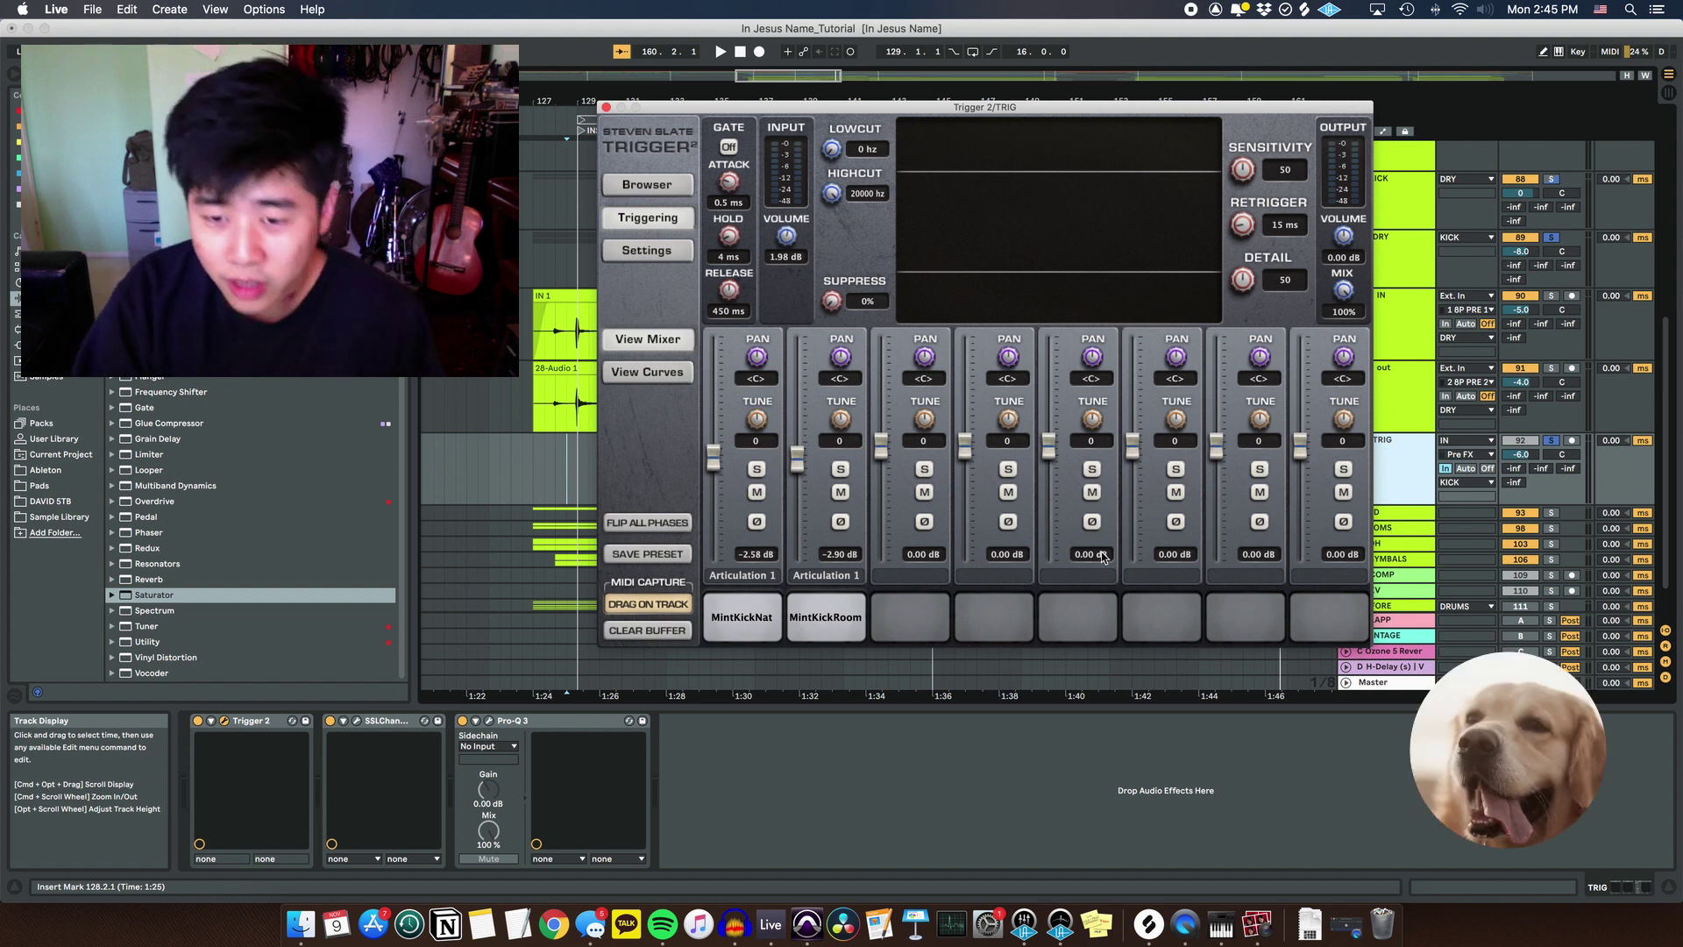
drag(994, 111, 1075, 111)
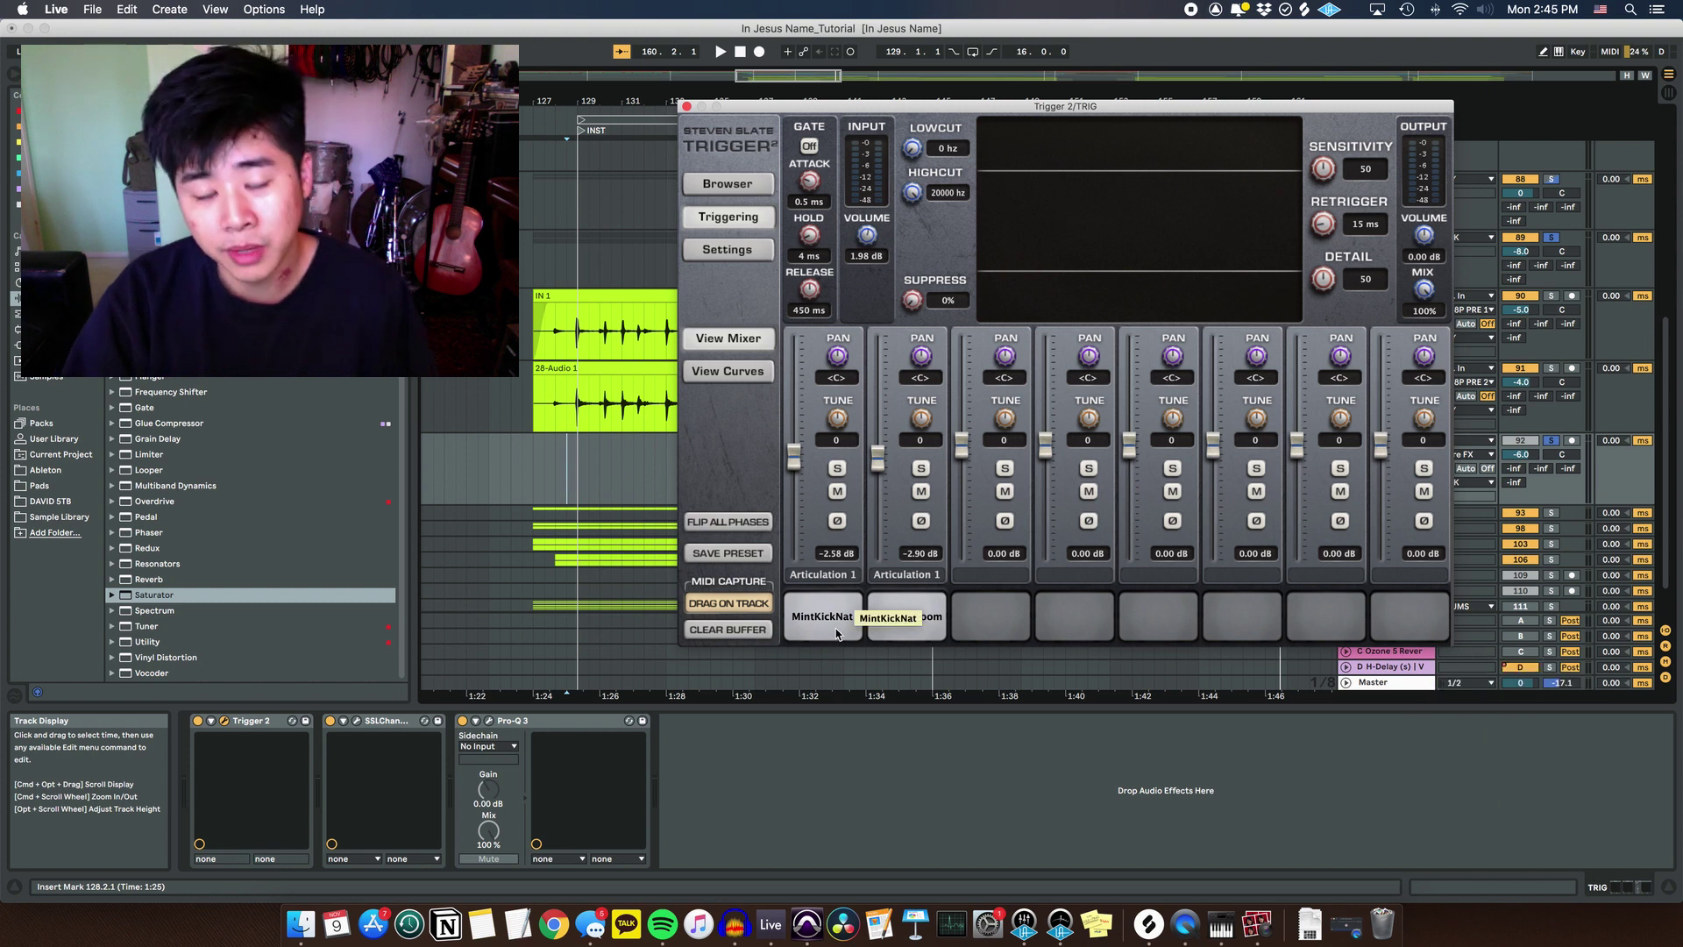
drag(900, 107, 709, 117)
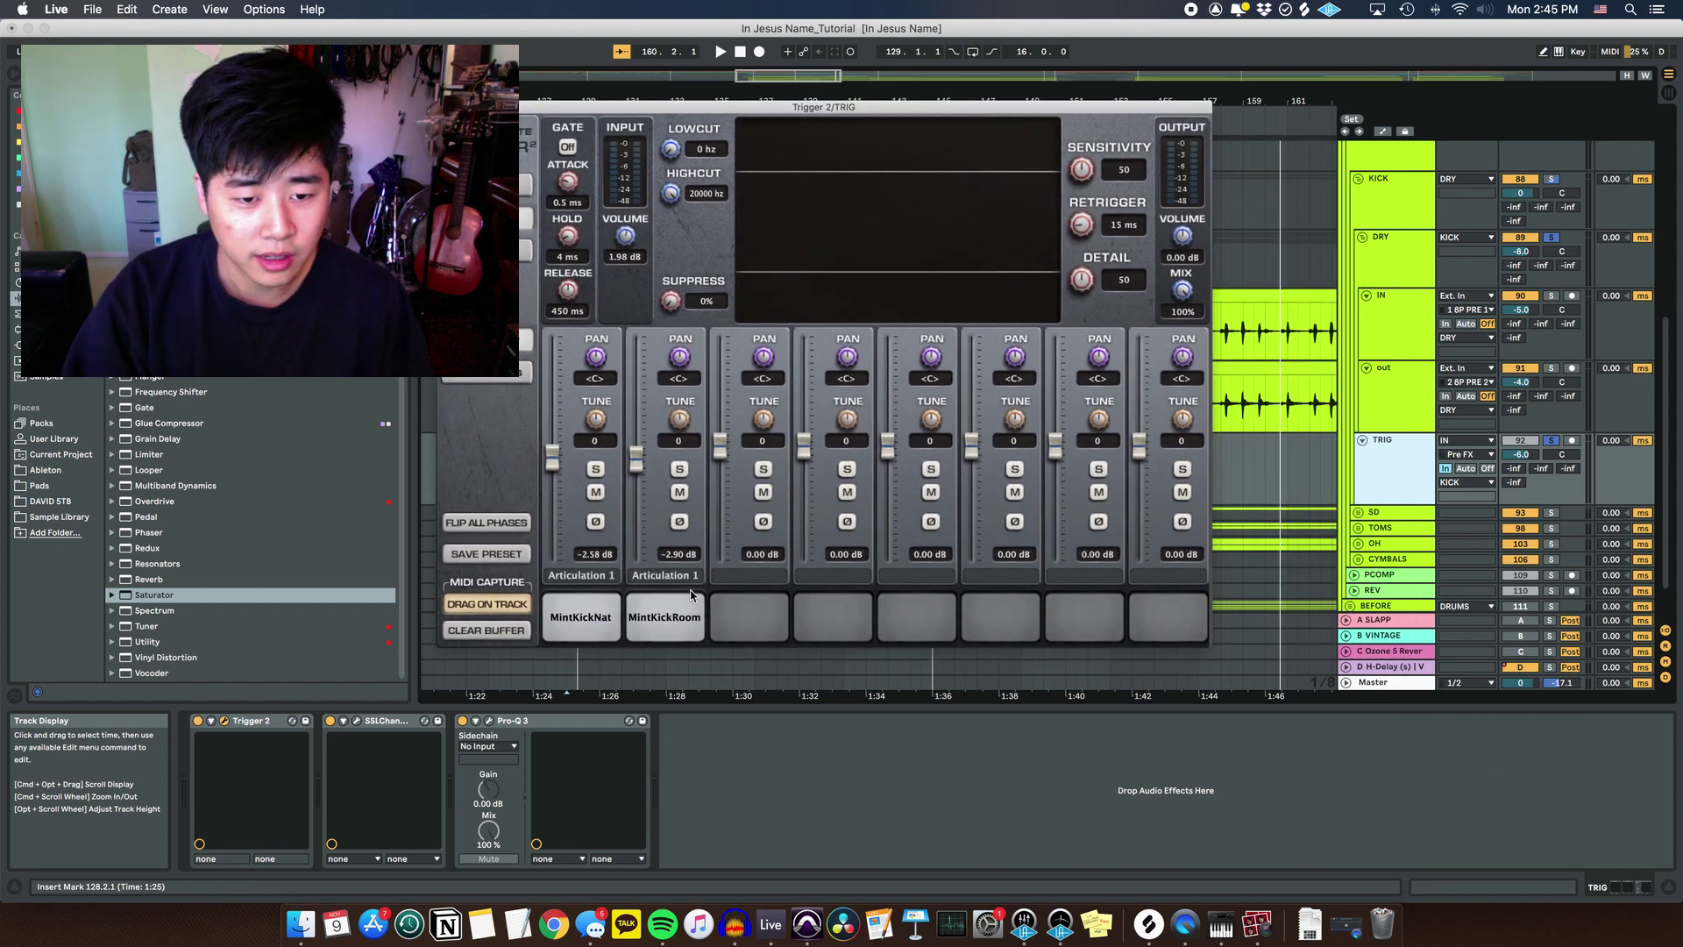
Look through the THAT-SOUND-MINT-70S-KIT and TS 1985 DRUMS Deluxe folders in Trigger 2's sample browser, and leave the browser
click(530, 221)
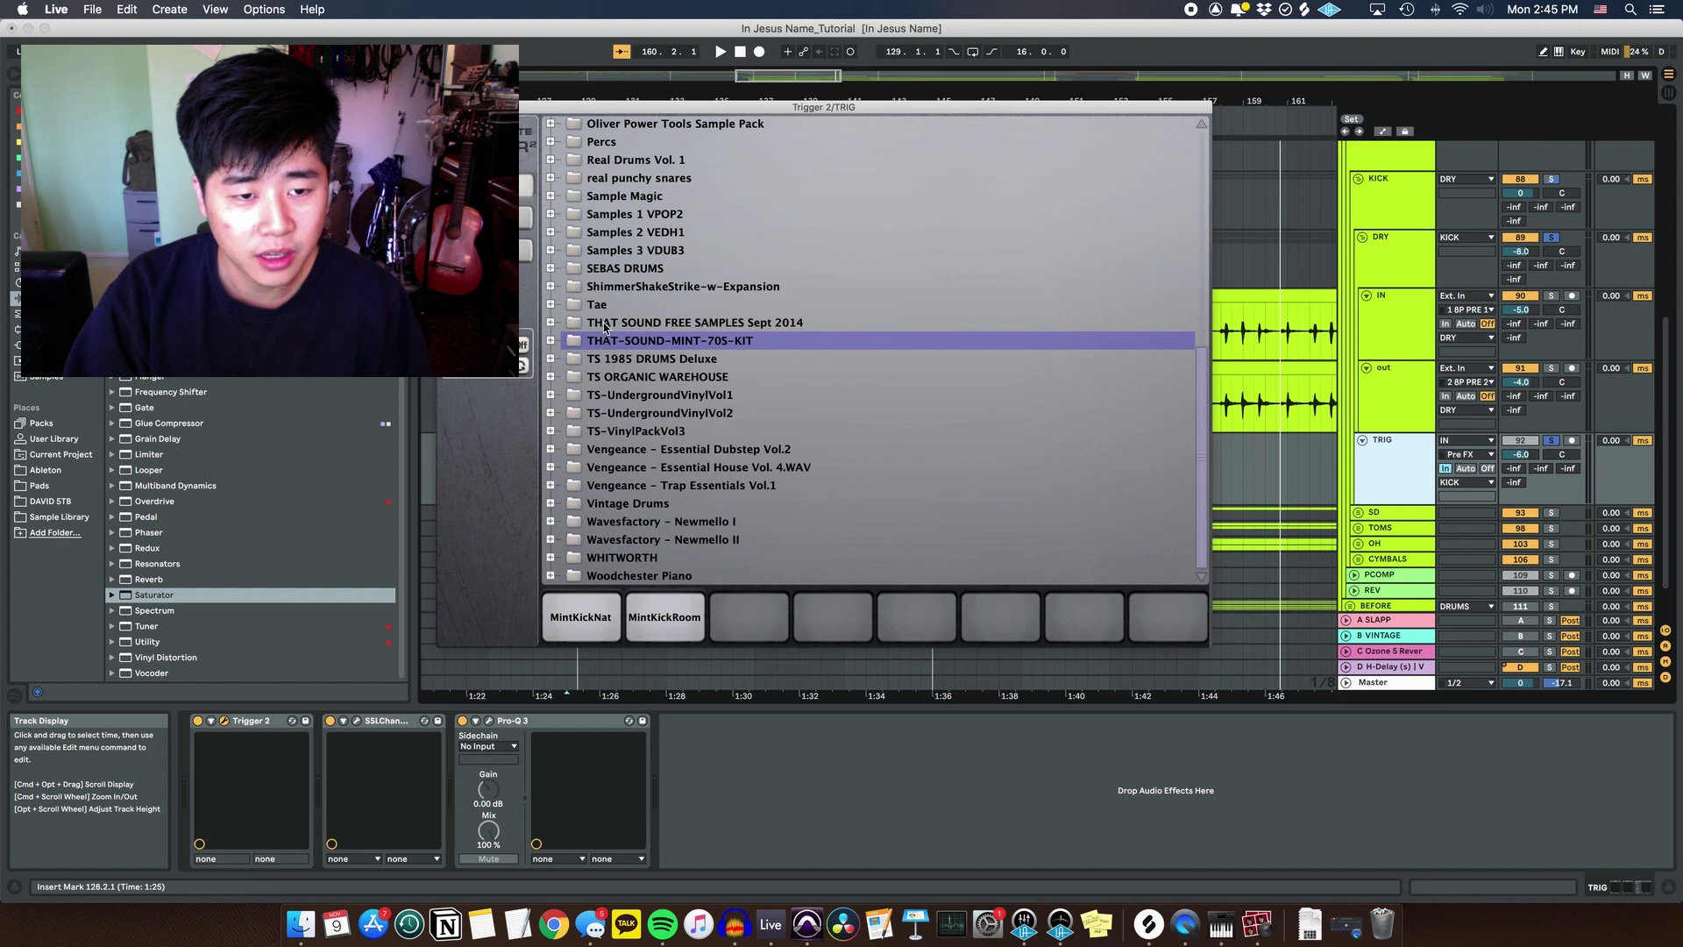
click(551, 341)
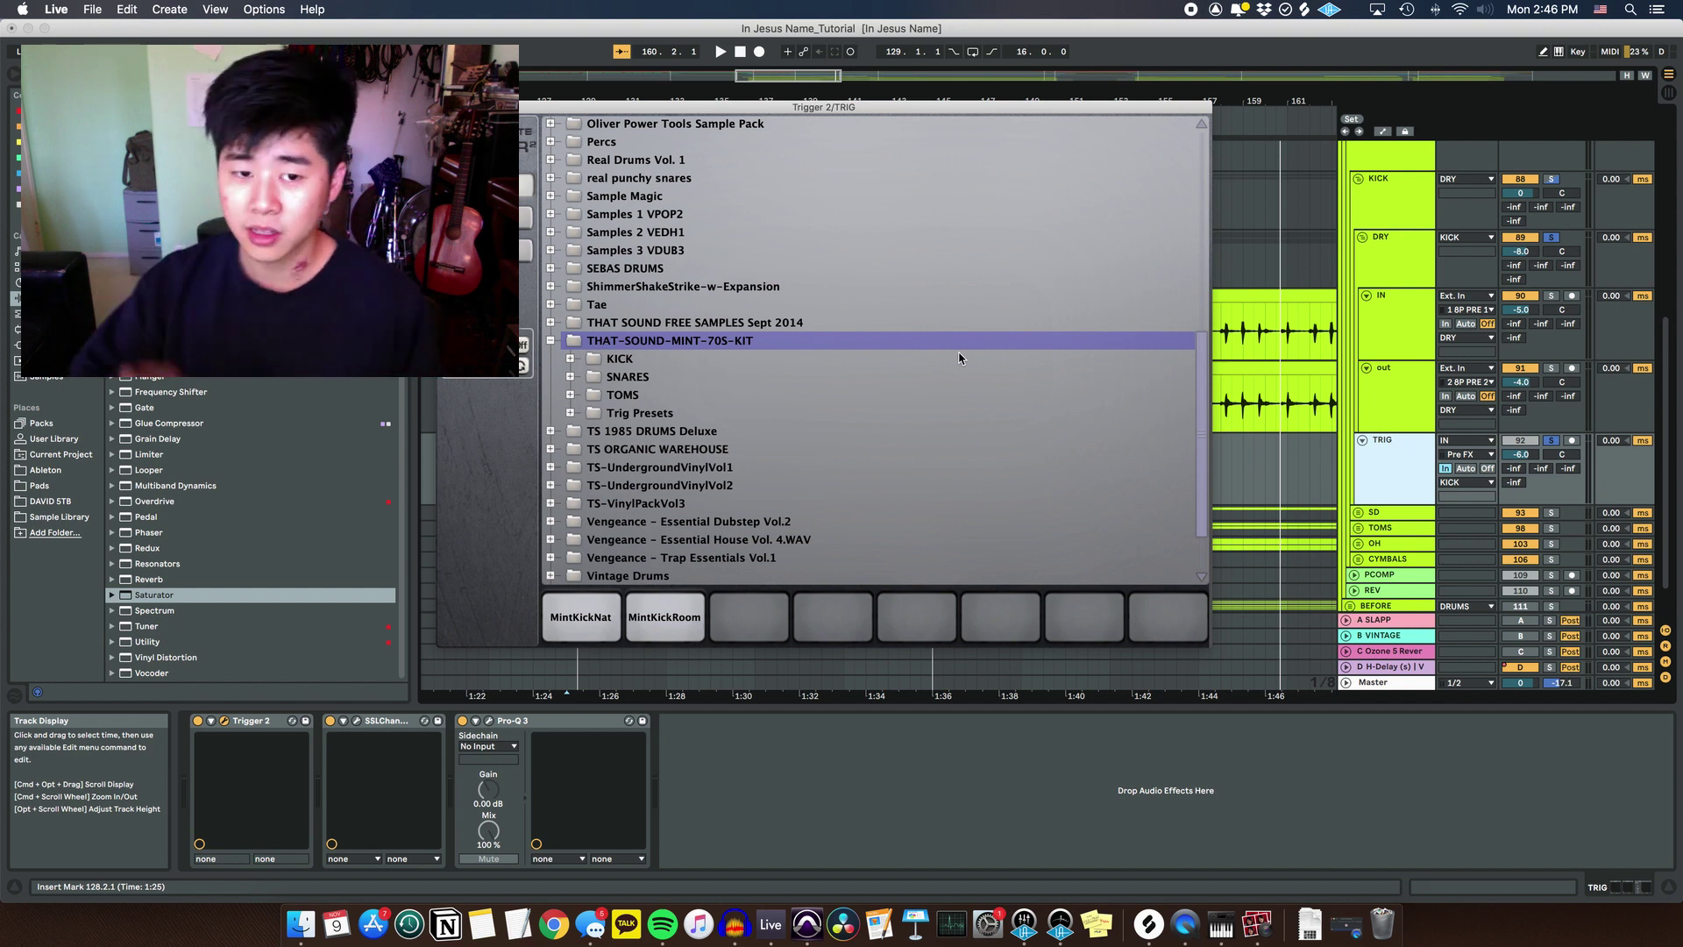
click(550, 341)
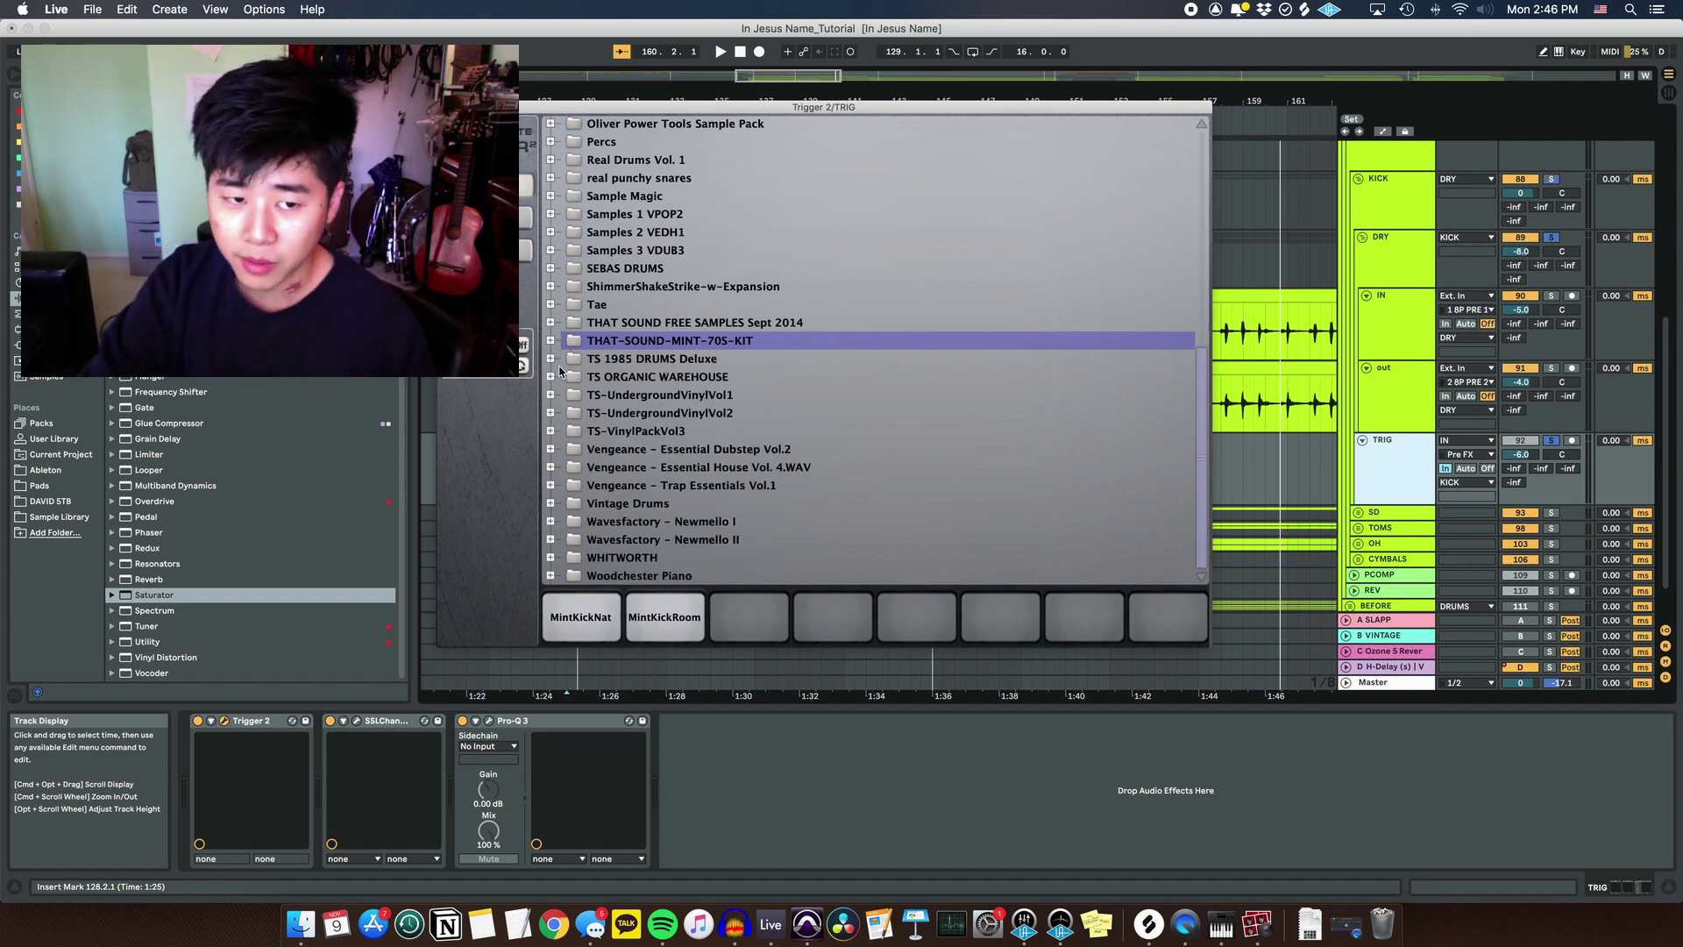
click(550, 360)
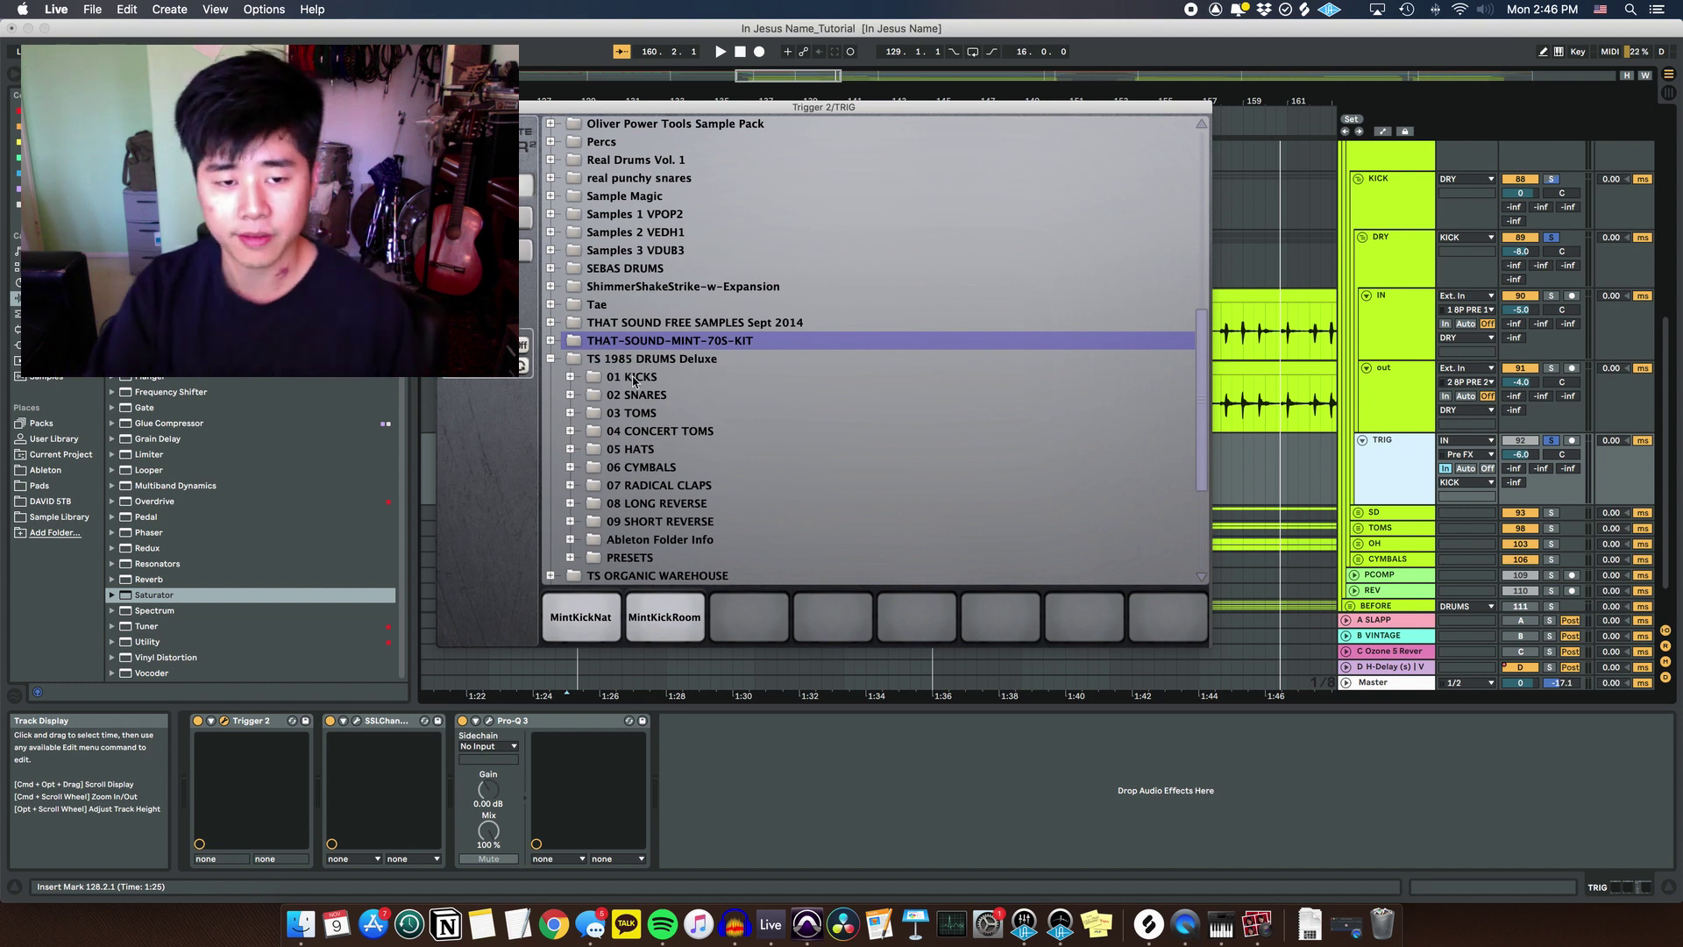
click(551, 358)
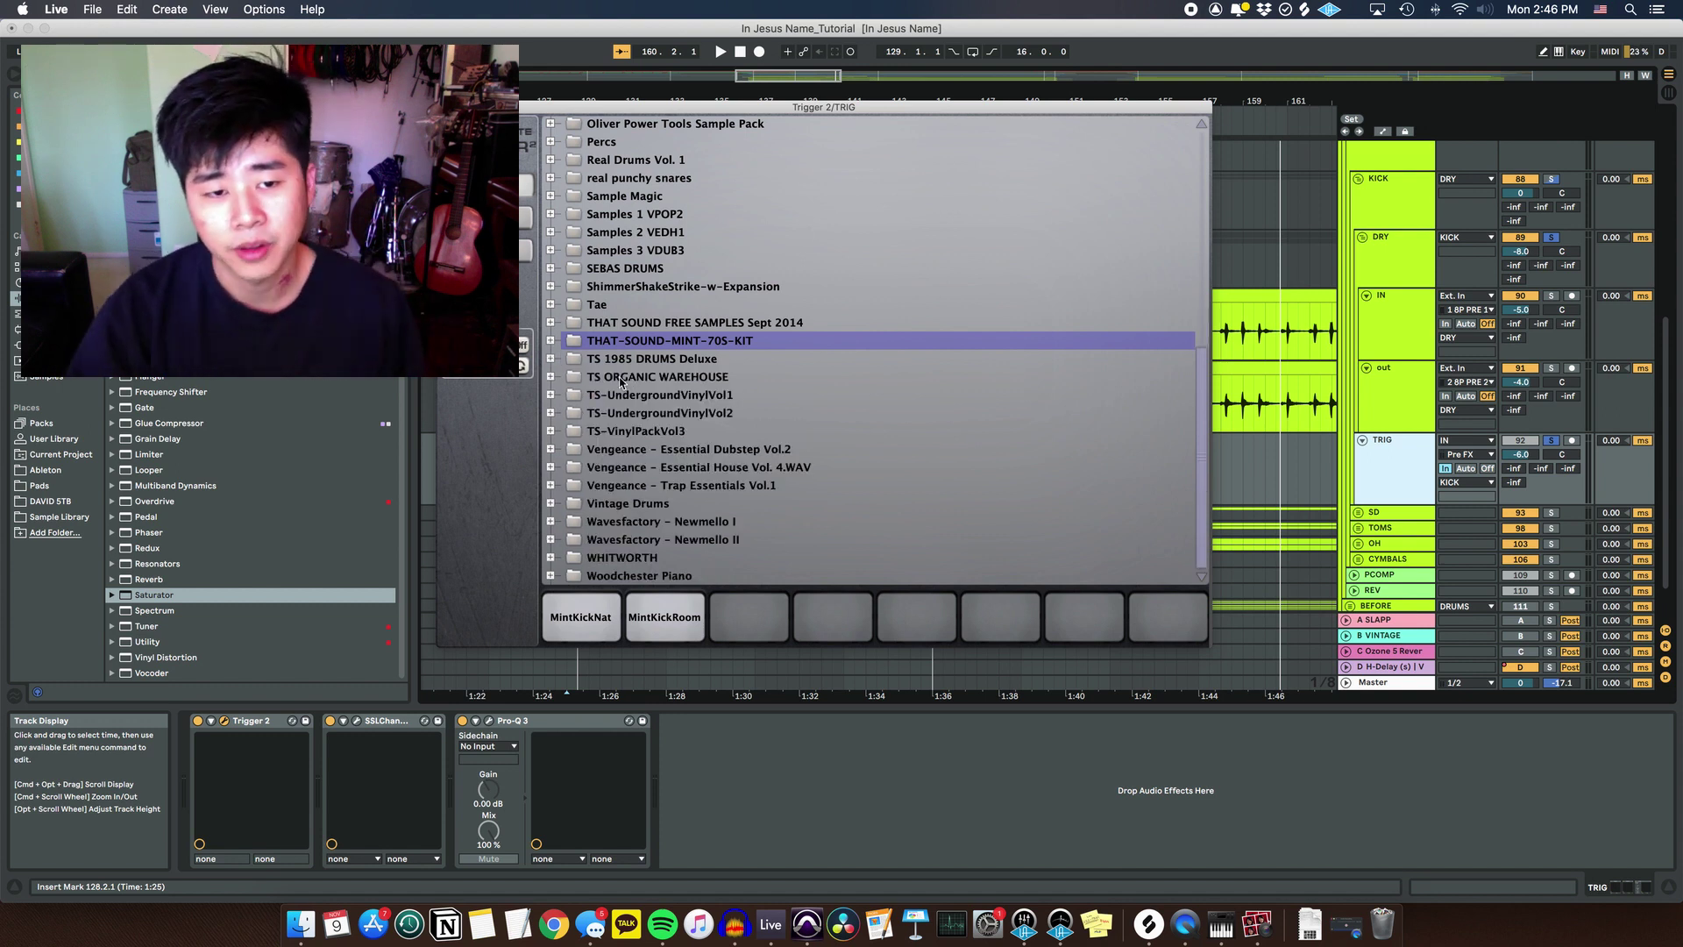
click(550, 359)
click(550, 360)
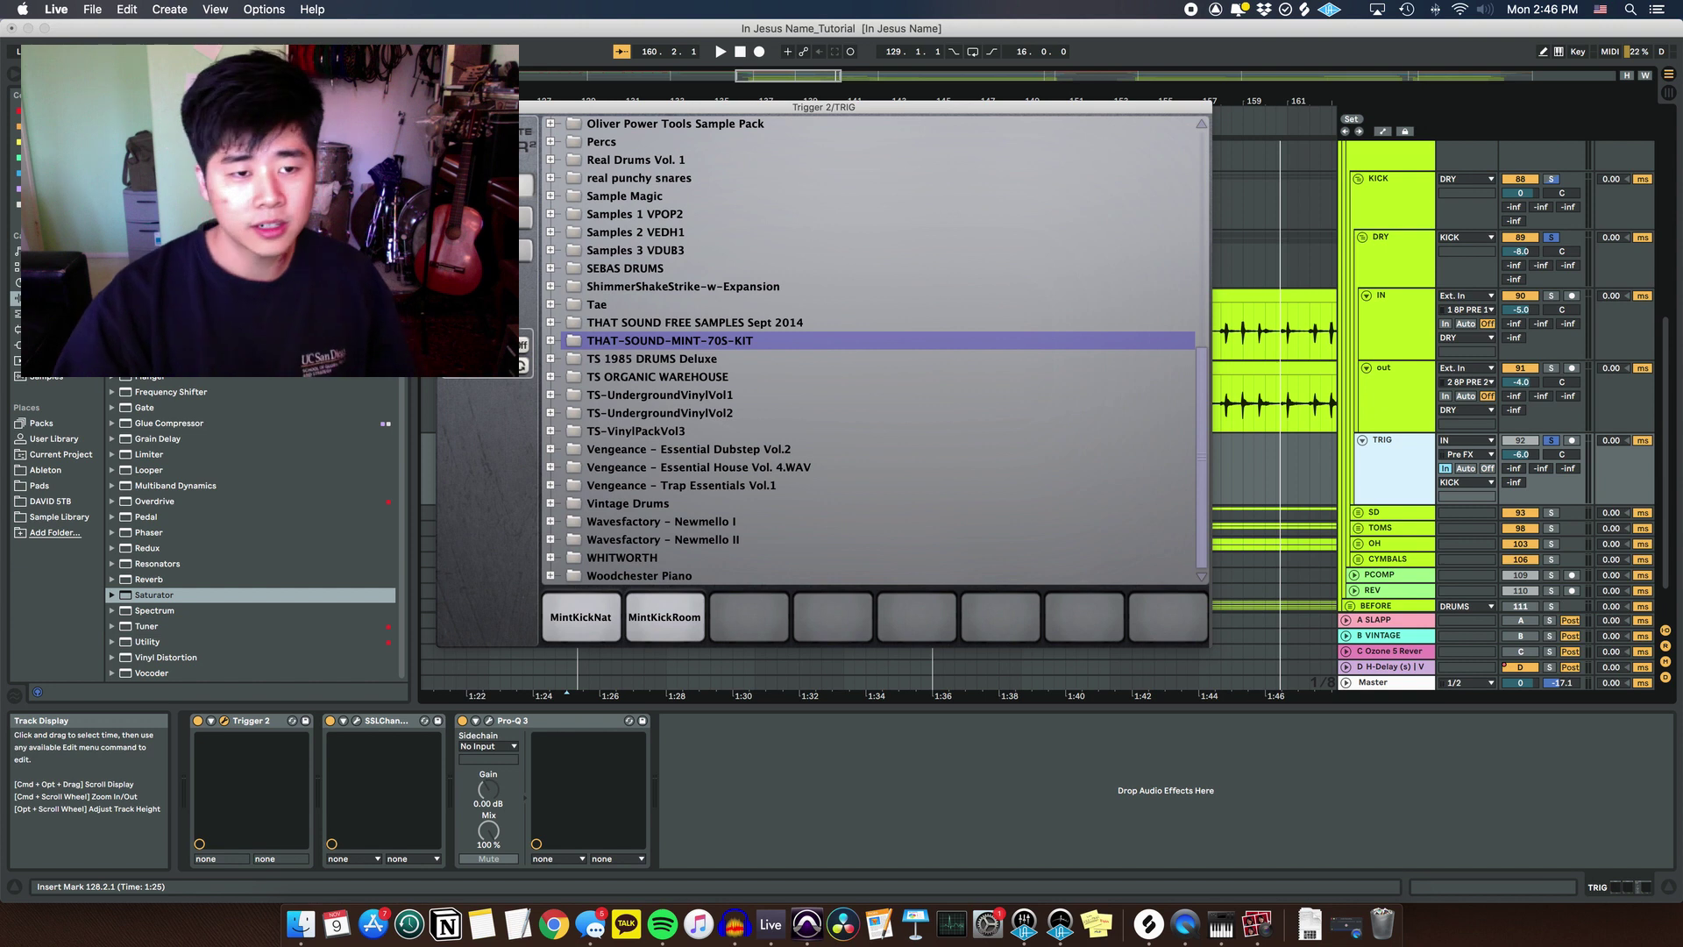
key(Escape)
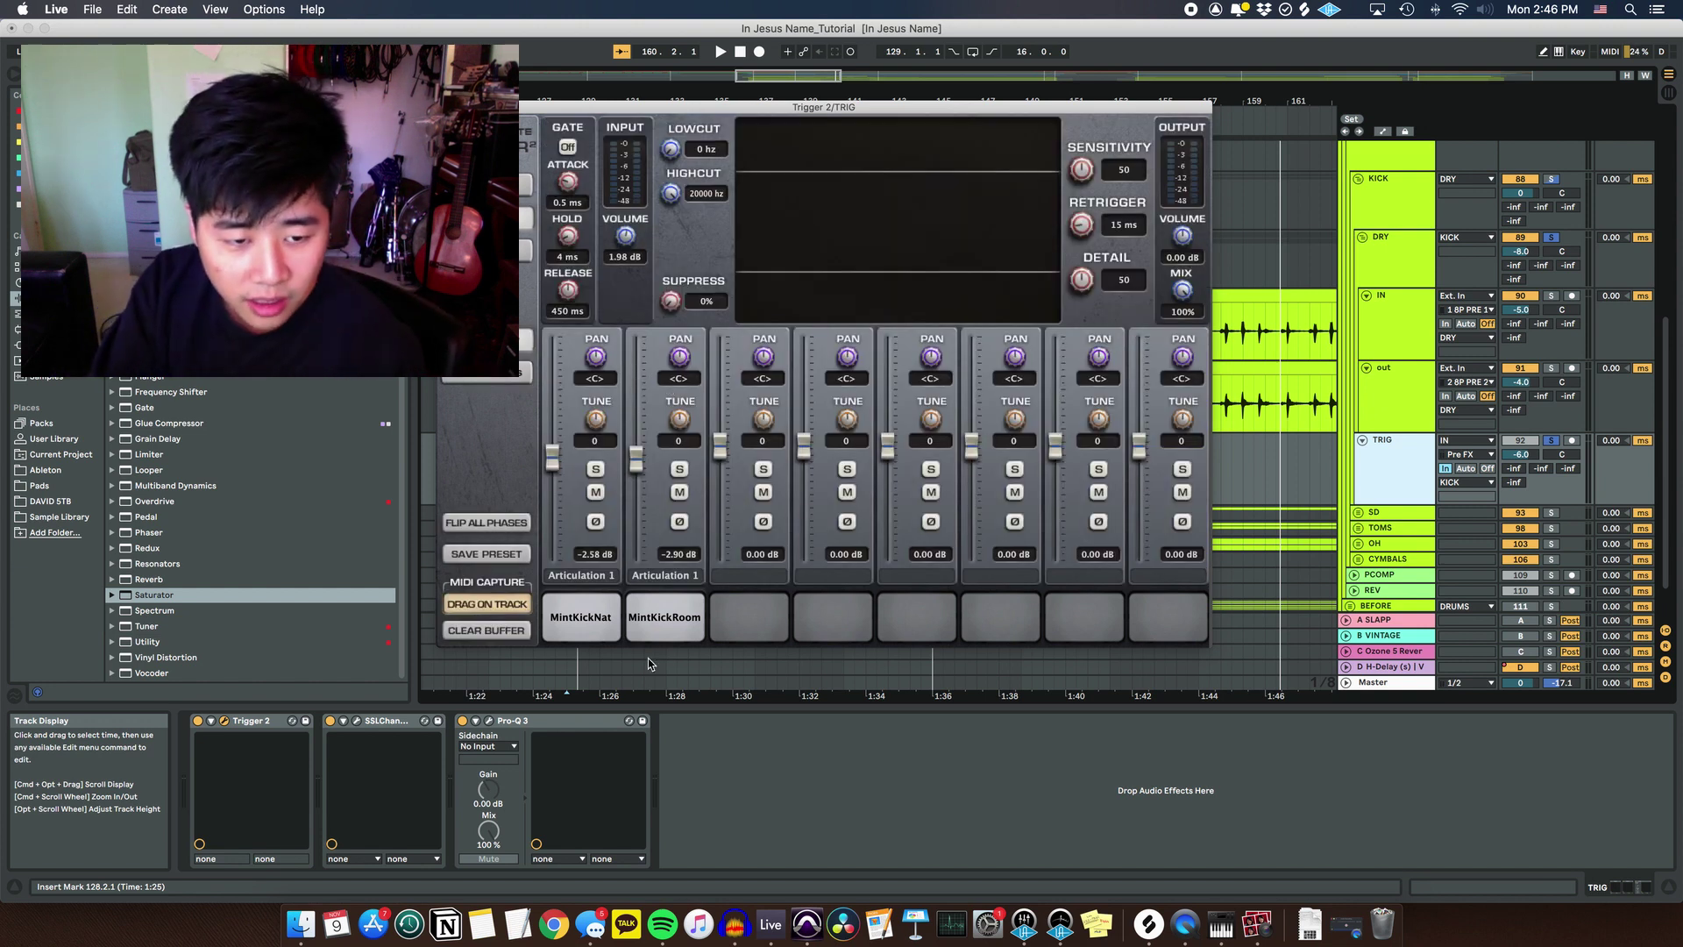
Audition the MintKickRoom sample in Trigger 2 and close the plug-in window
drag(613, 107, 943, 101)
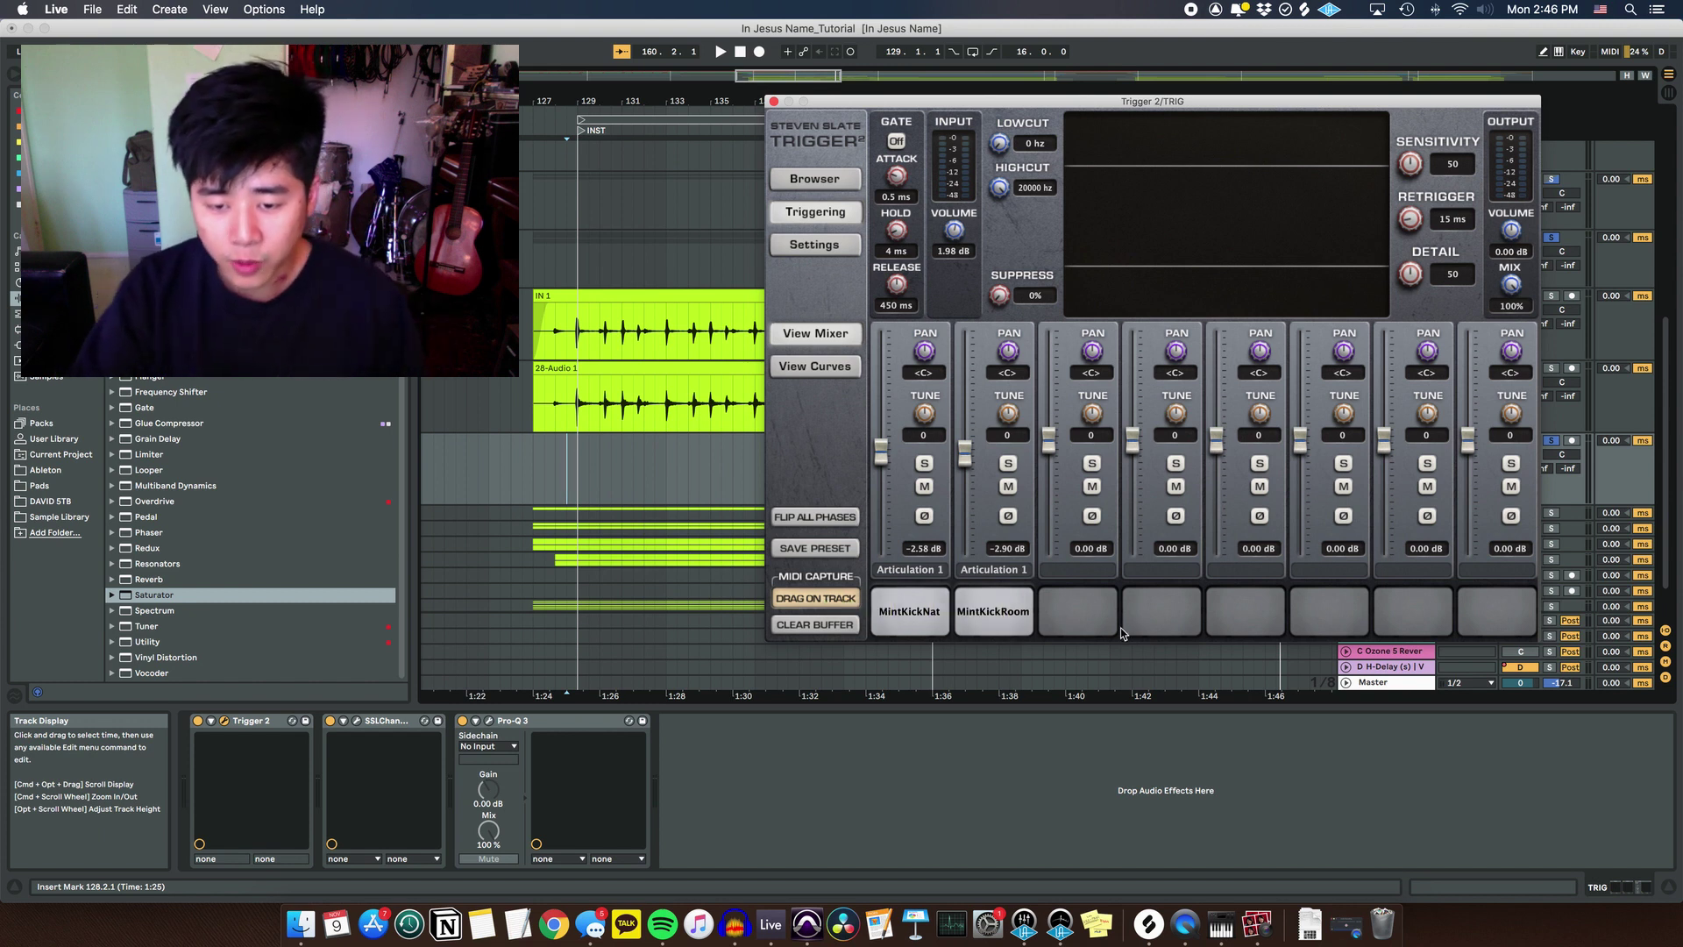
click(1019, 614)
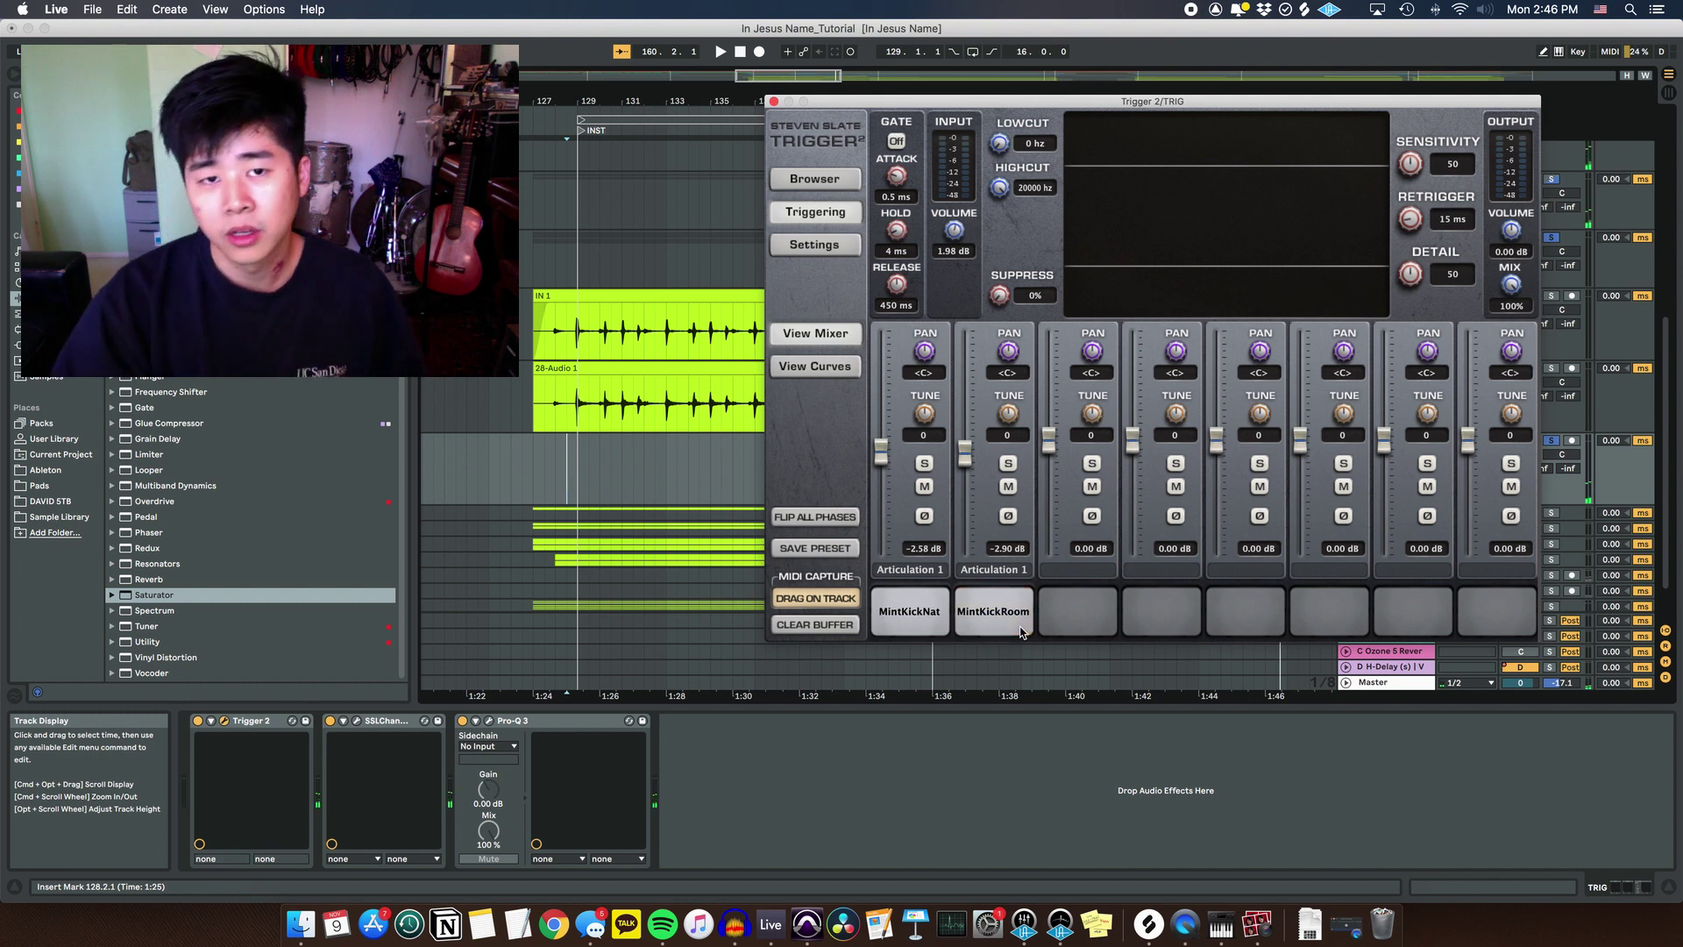
drag(770, 102, 833, 103)
click(834, 102)
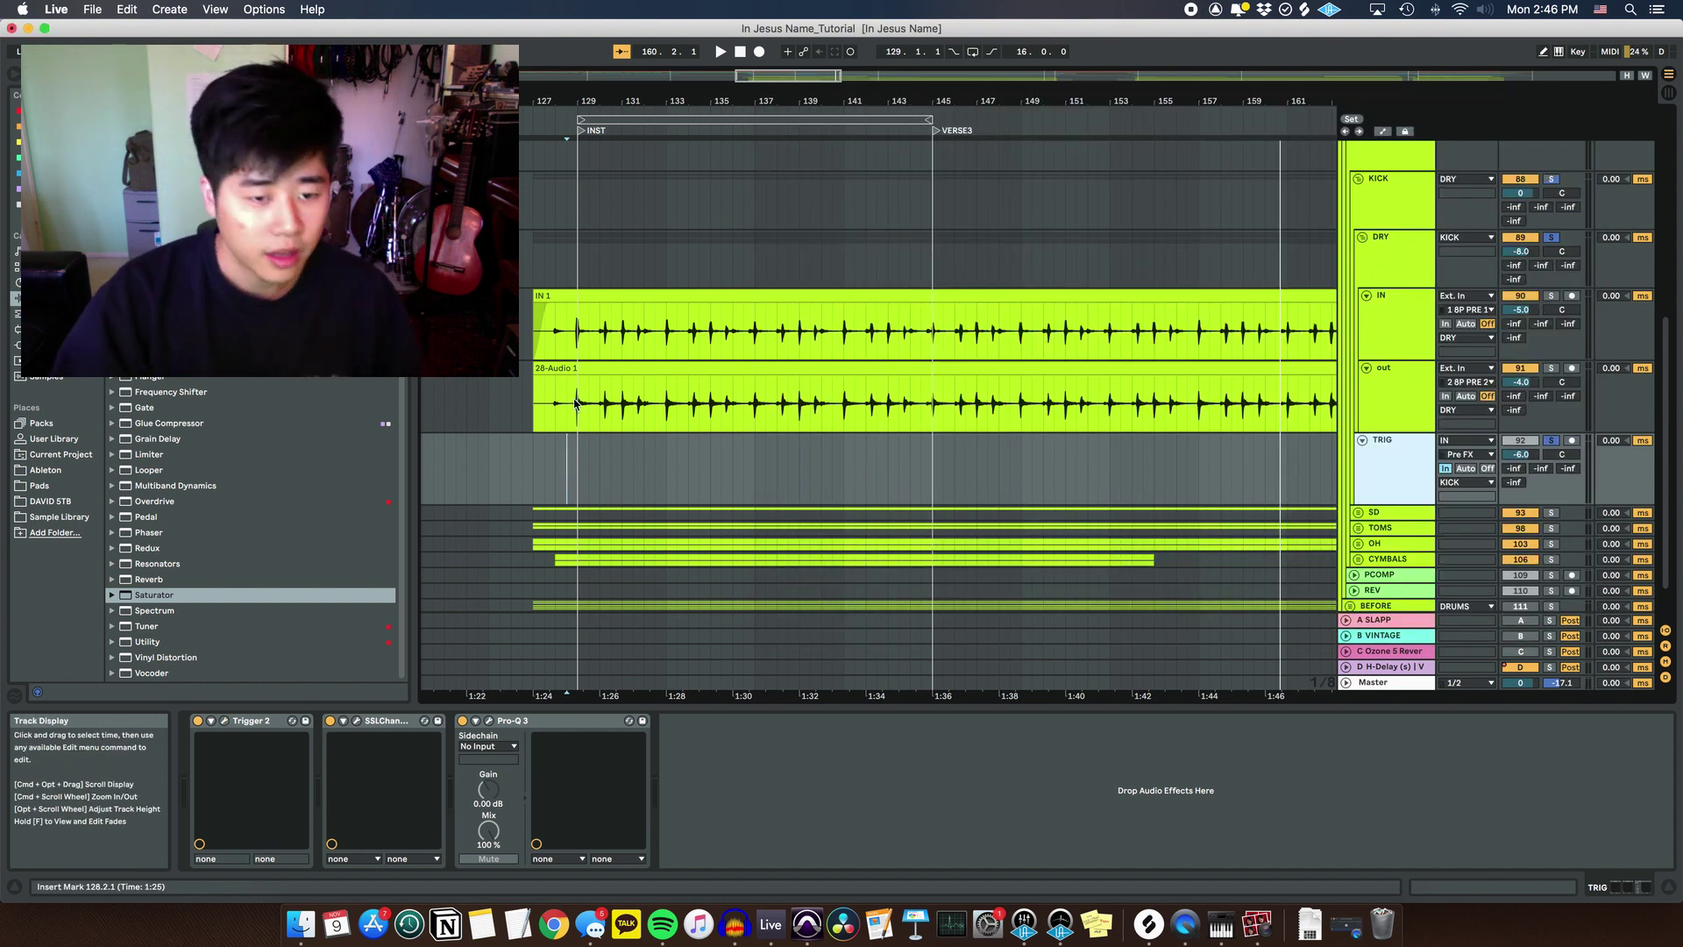
Enable the TRIG track, keep only the KICK group soloed, and play the blended kick from bar 128
click(1649, 287)
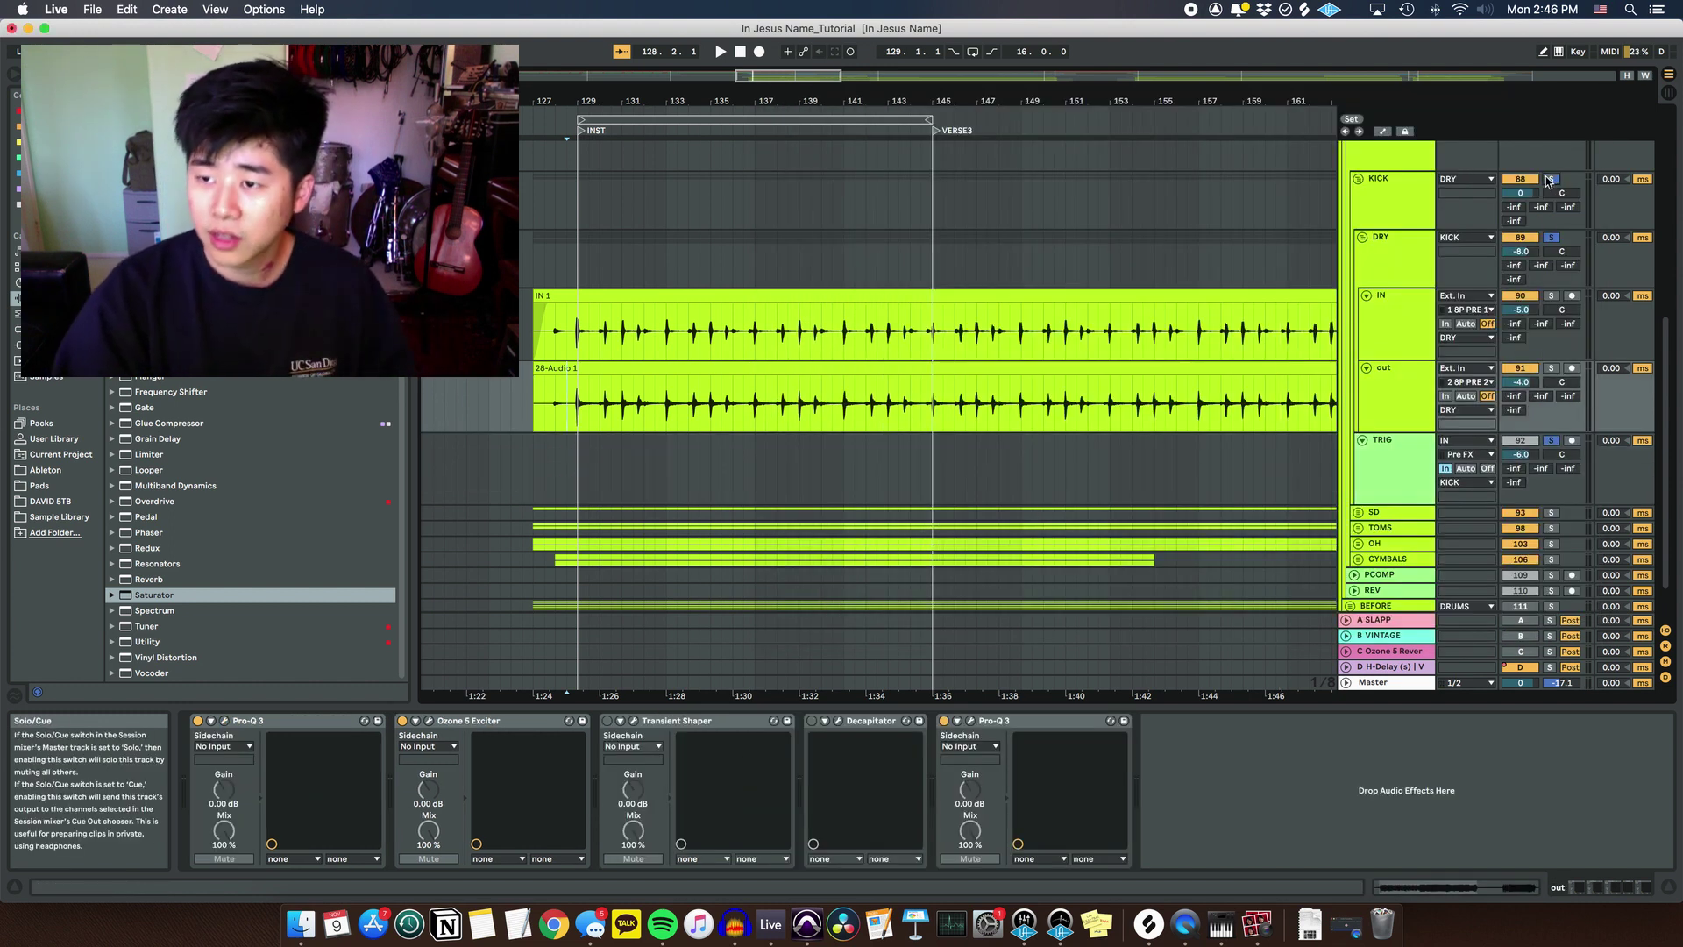
key(space)
scroll(876, 395, left, 6)
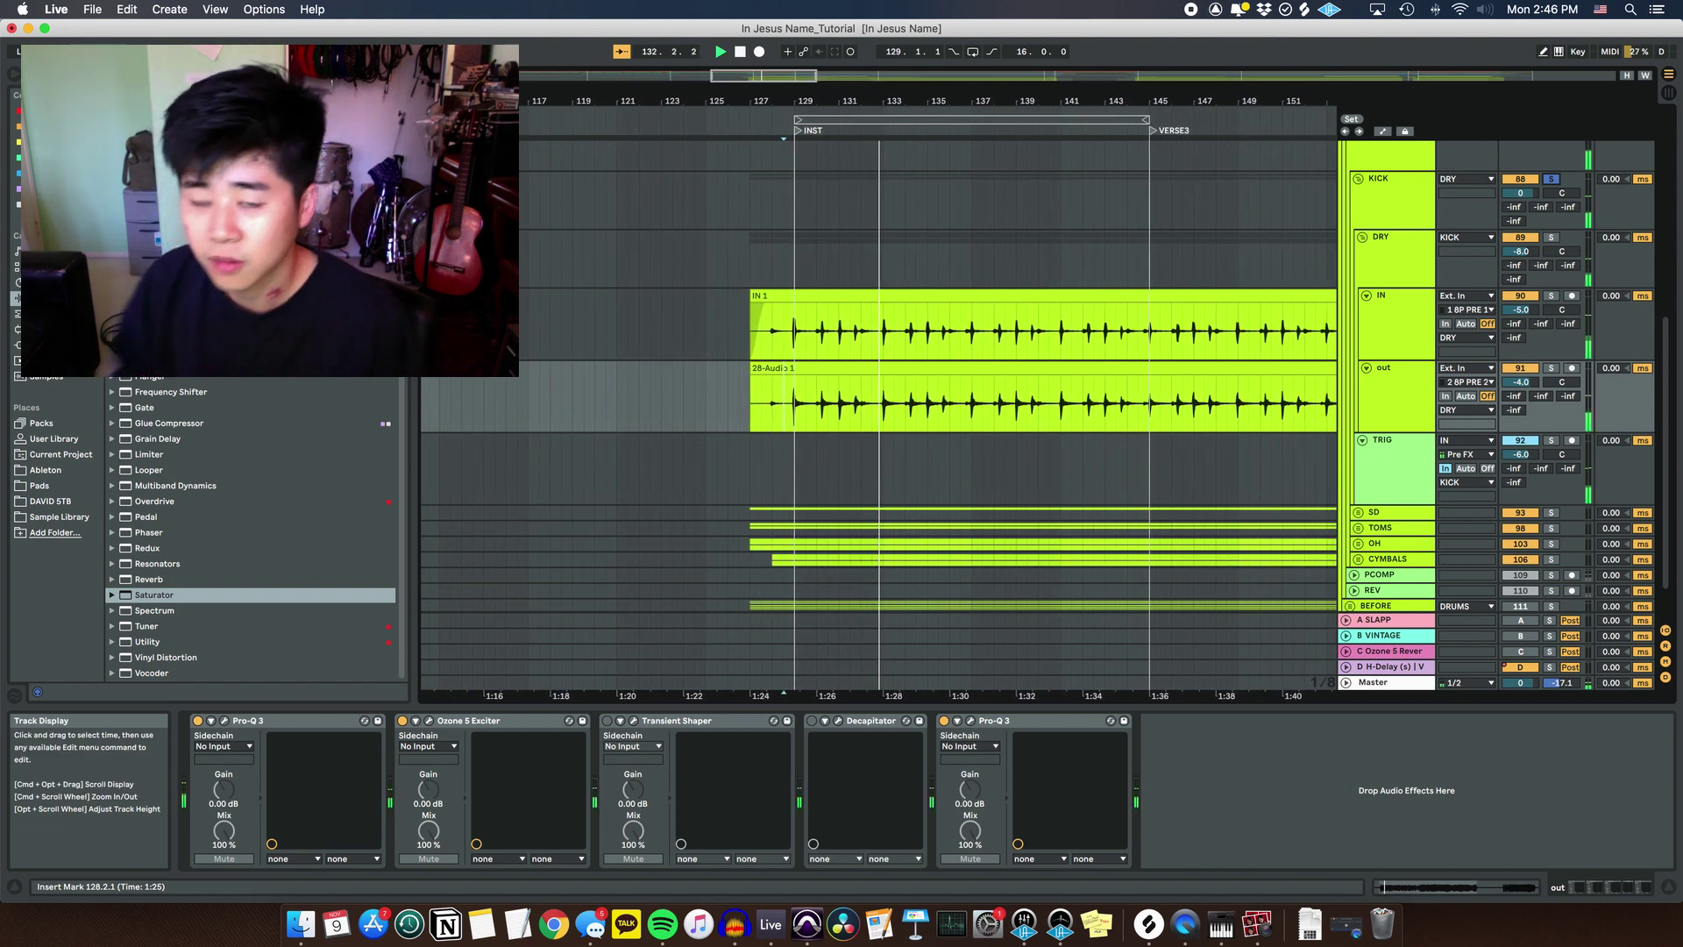
key(space)
Replace the Pro-Q 3 at the end of the TRIG track's device chain with a fresh Pro-Q 3
click(1396, 465)
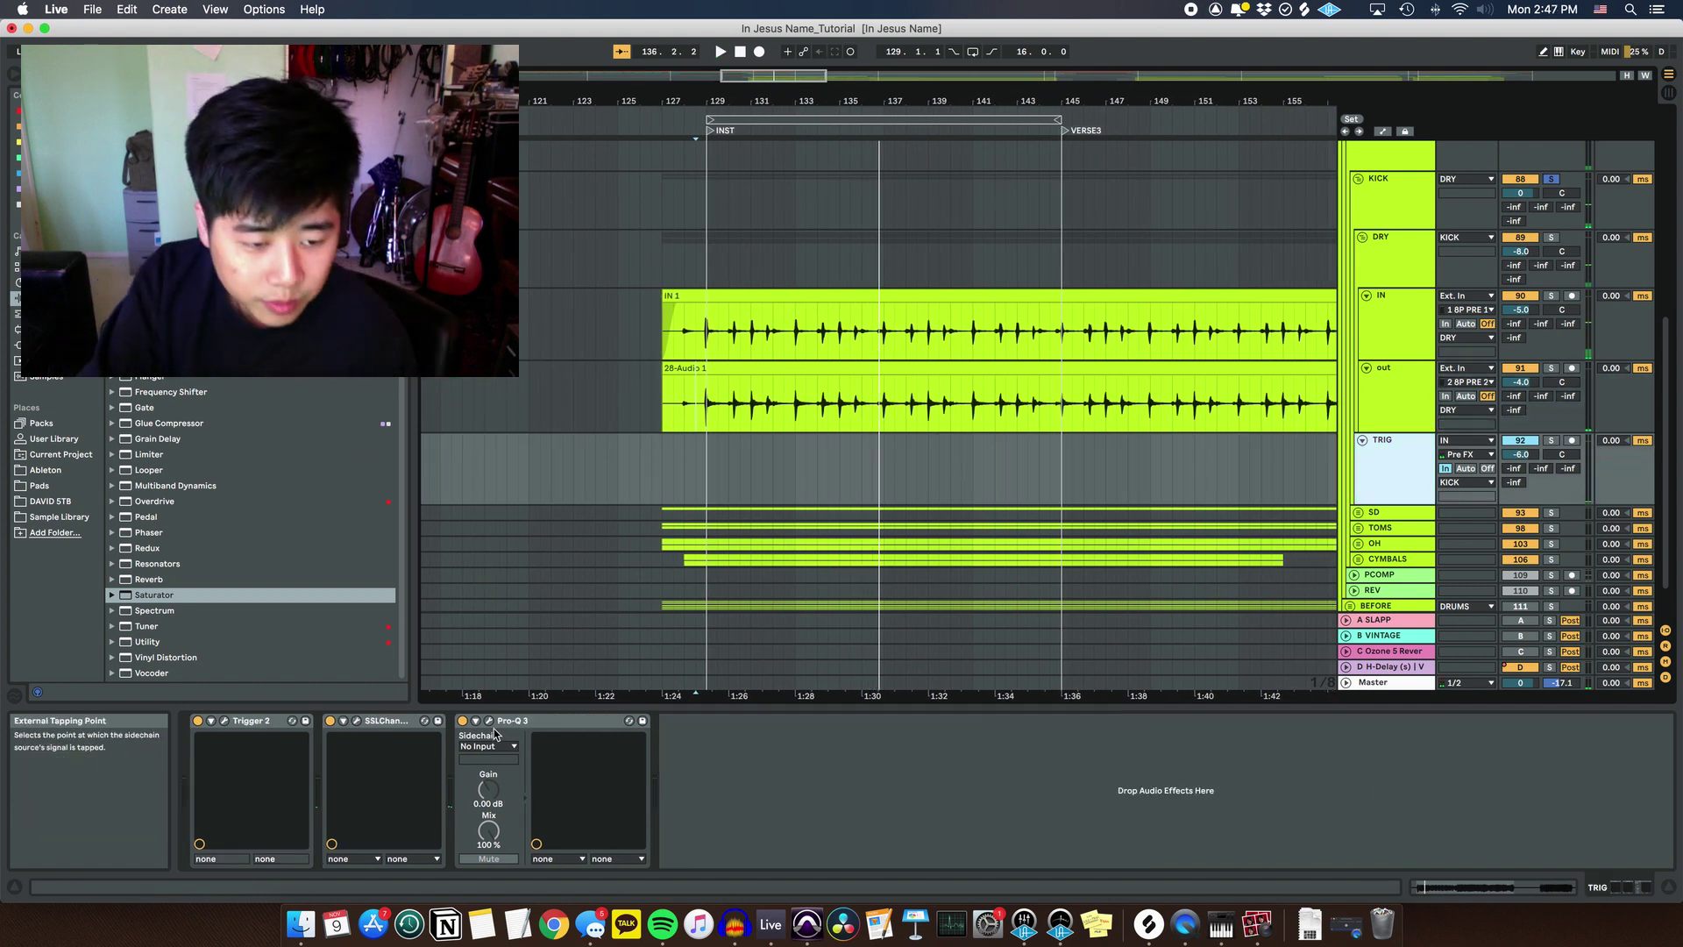
click(490, 723)
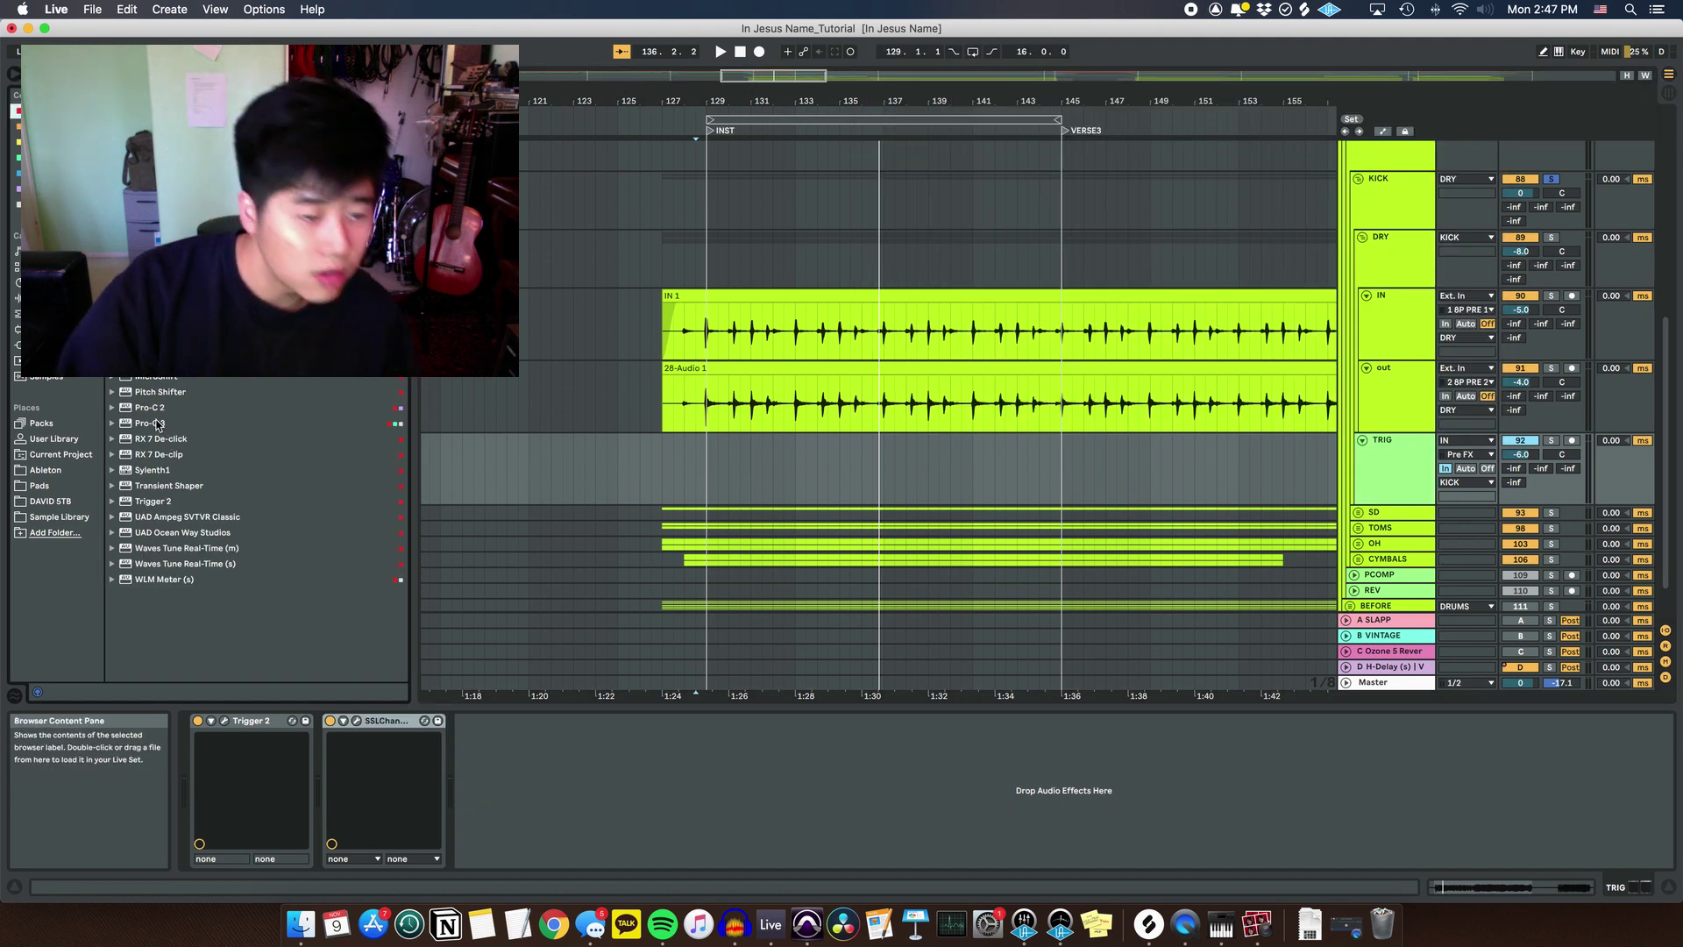
drag(158, 426, 724, 881)
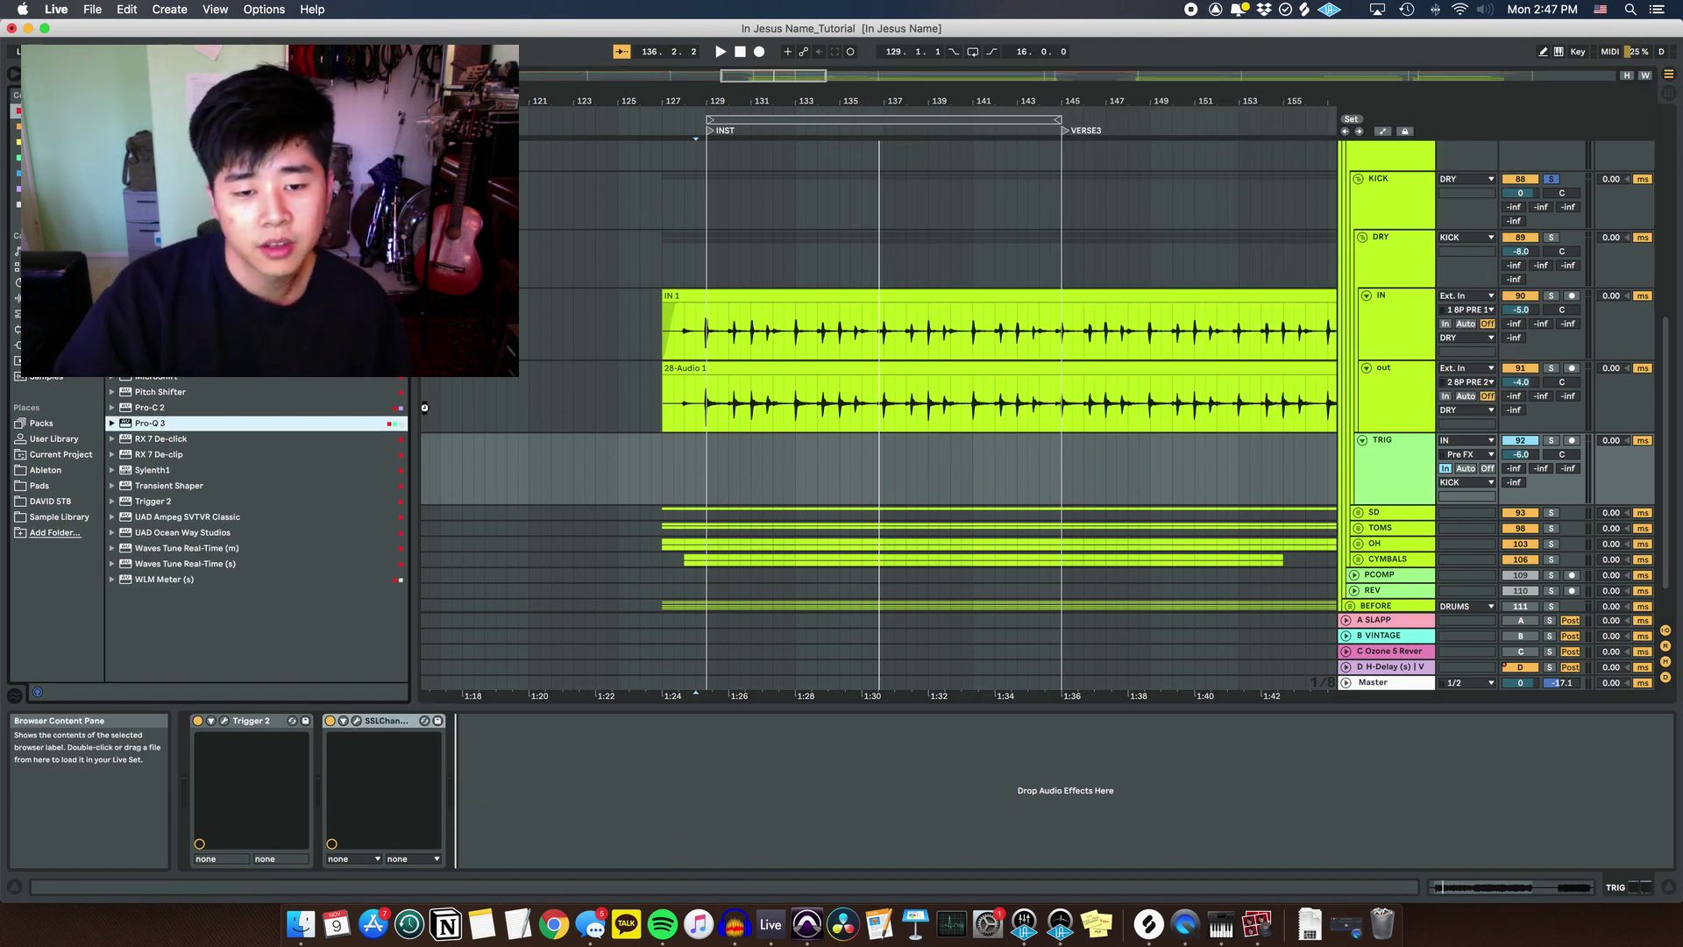
drag(425, 407, 552, 789)
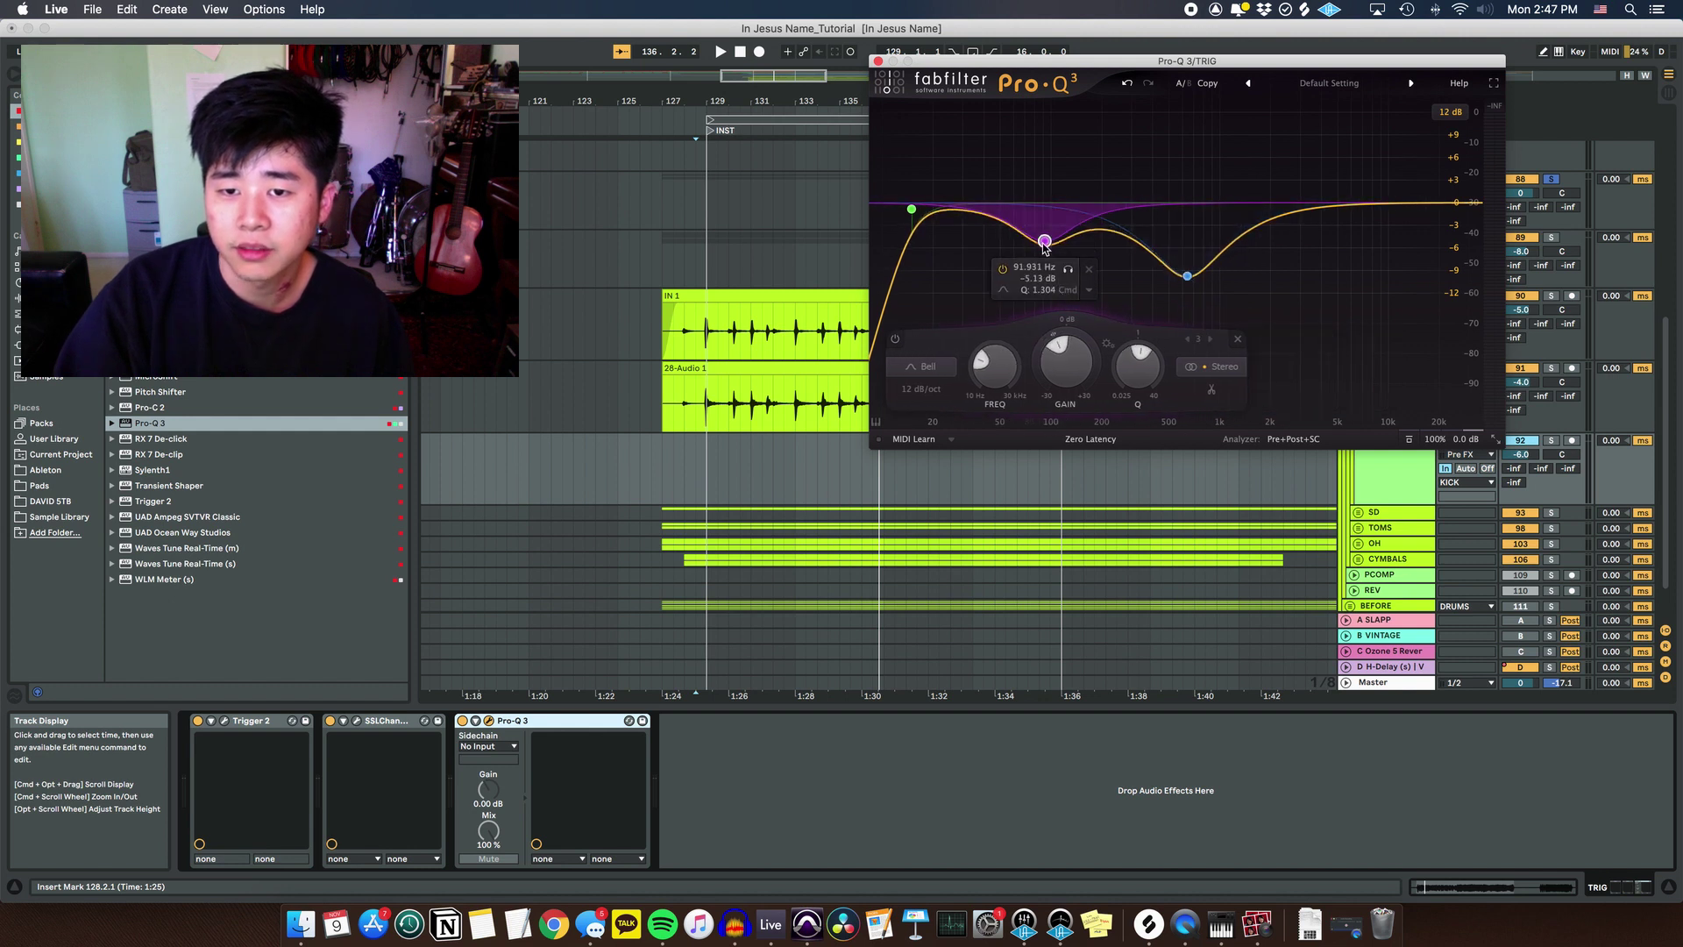
Remove the bell bands around 92 Hz and 644 Hz from the TRIG track's Pro-Q 3 and close its window
drag(1044, 246, 1052, 263)
click(1237, 339)
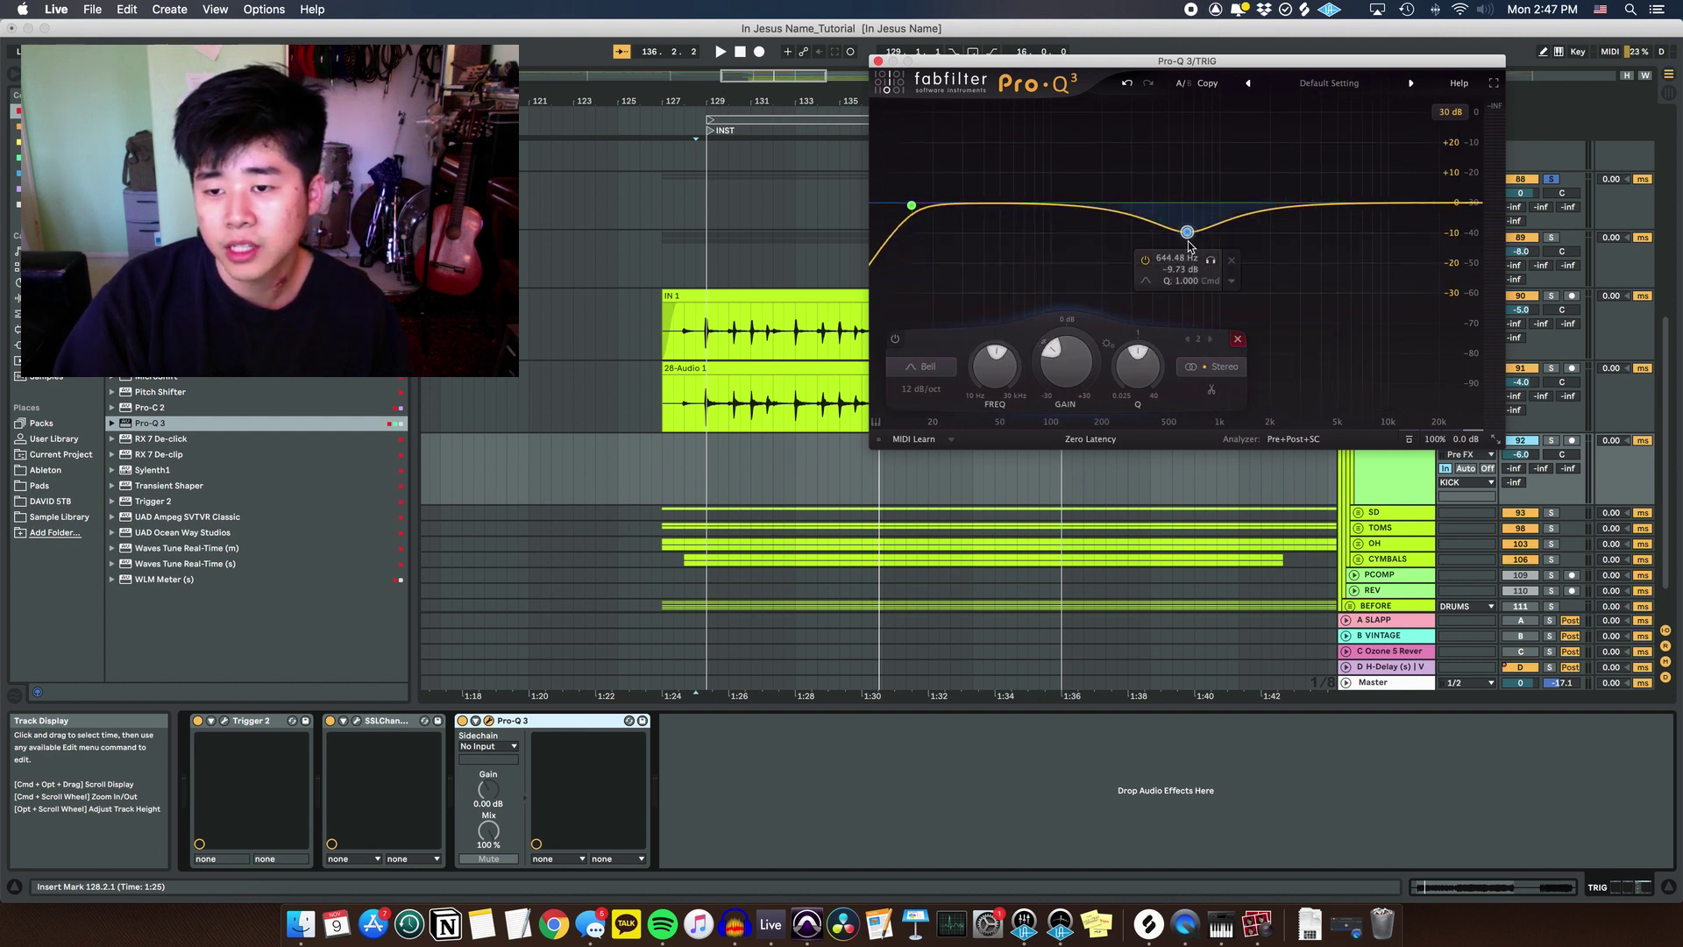
click(1236, 340)
click(877, 60)
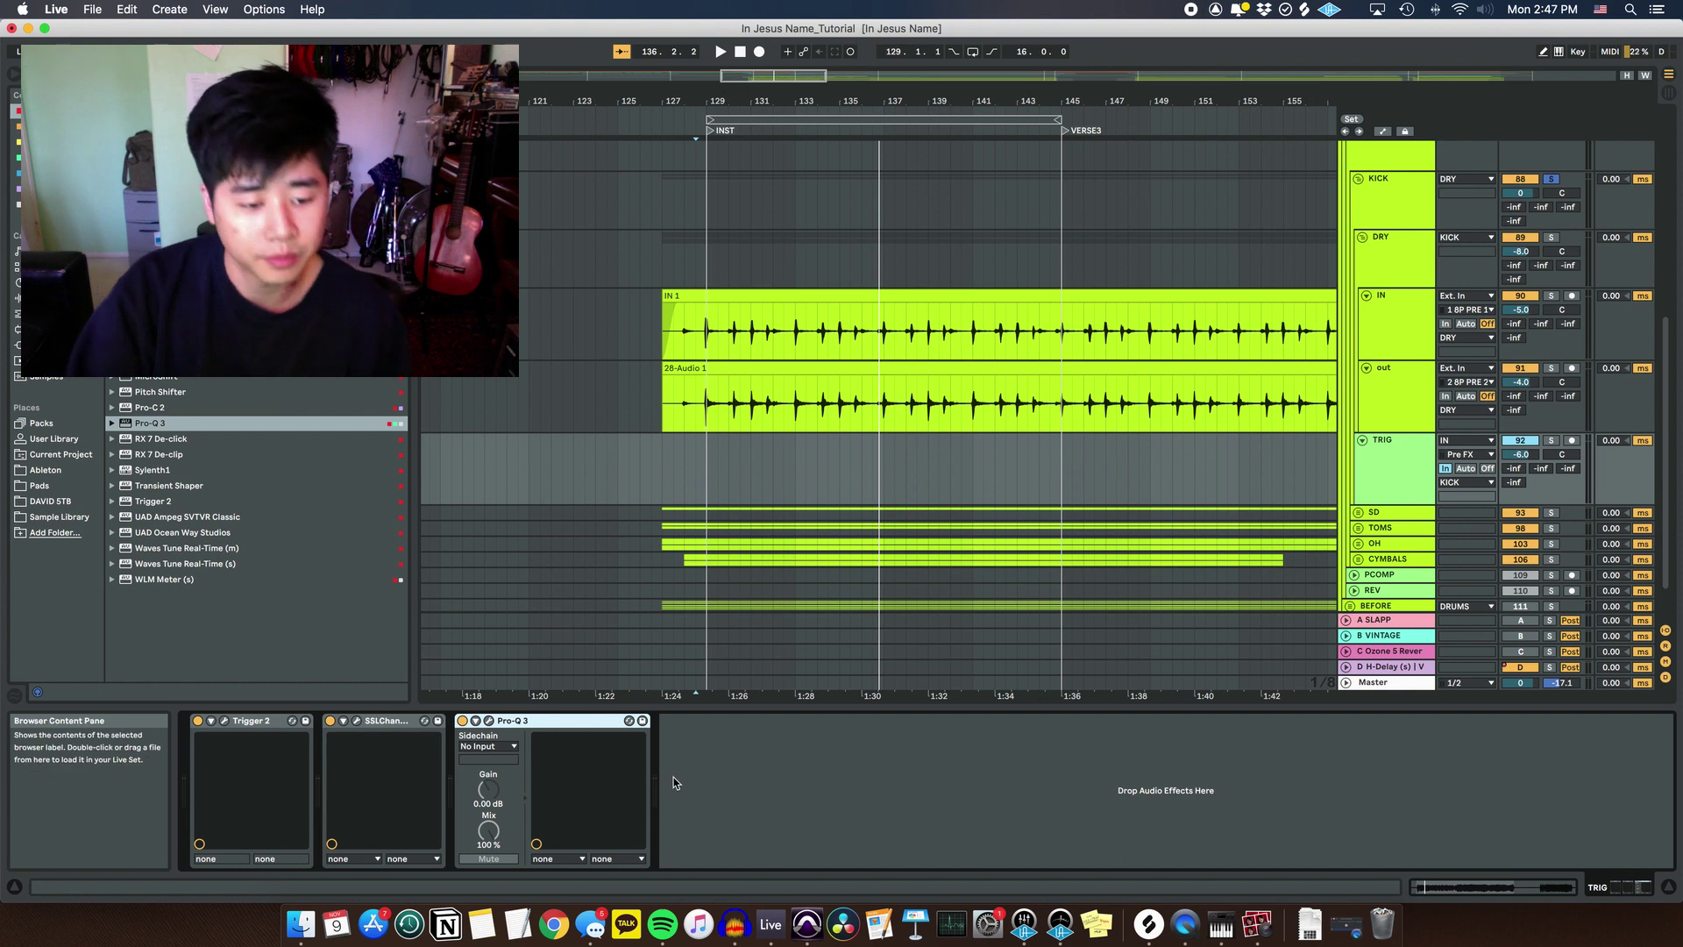
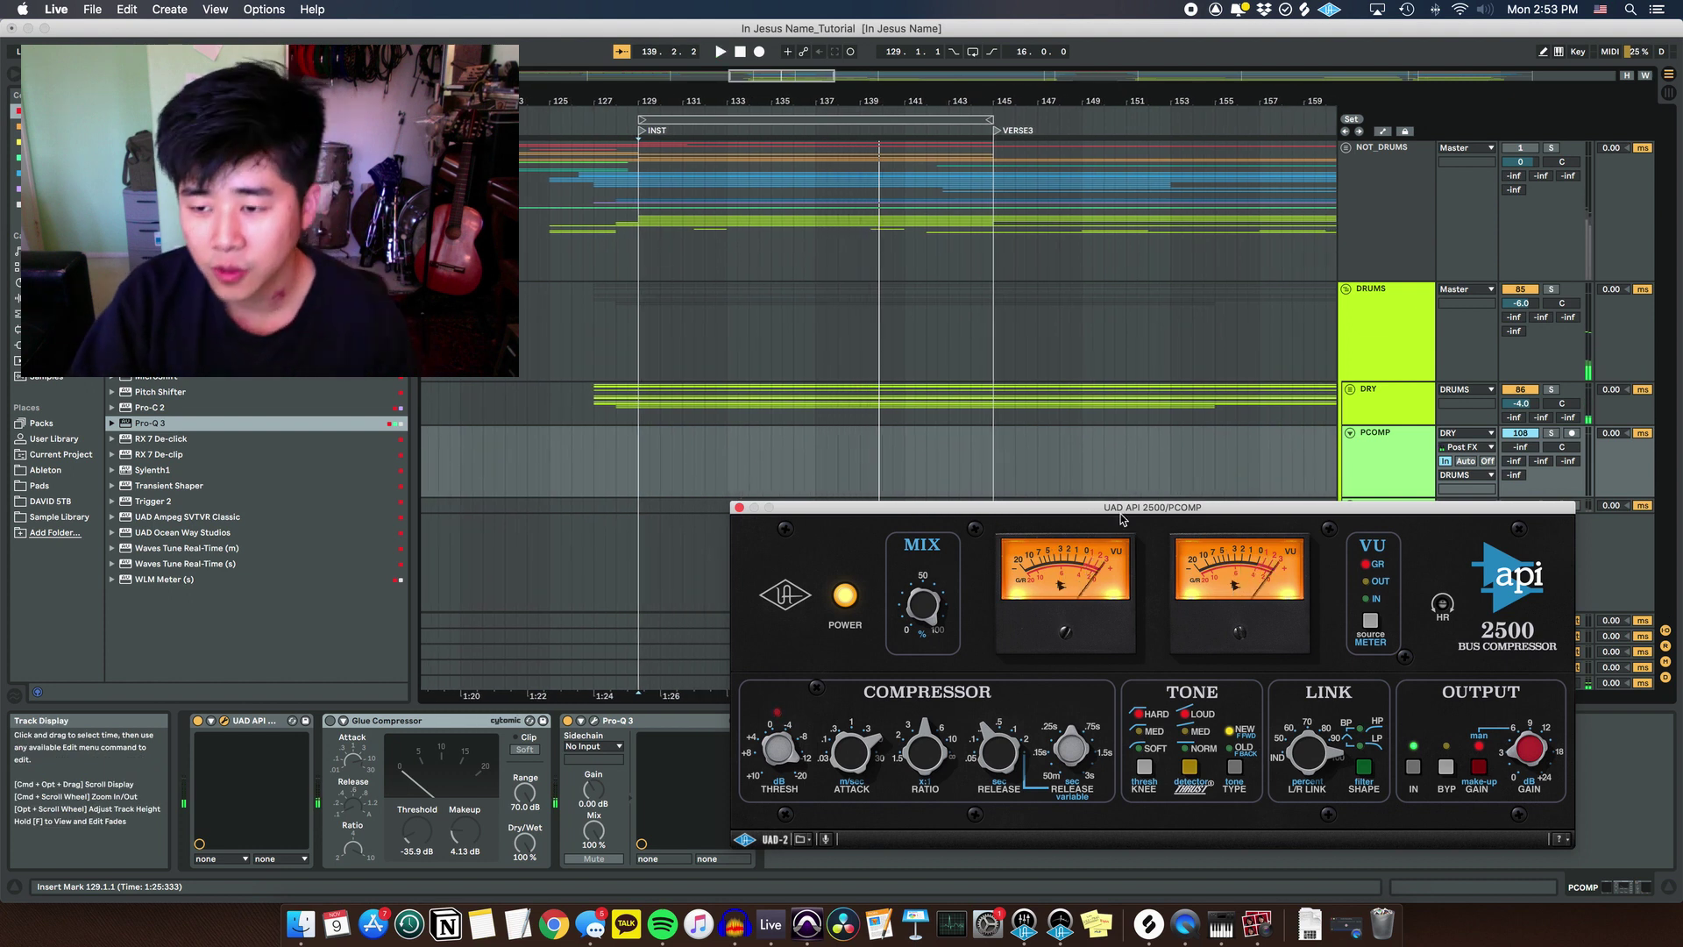
Set the PCOMP track's volume to 0 dB and play the drums from bar 127 to hear the parallel compression
drag(1120, 513, 1039, 512)
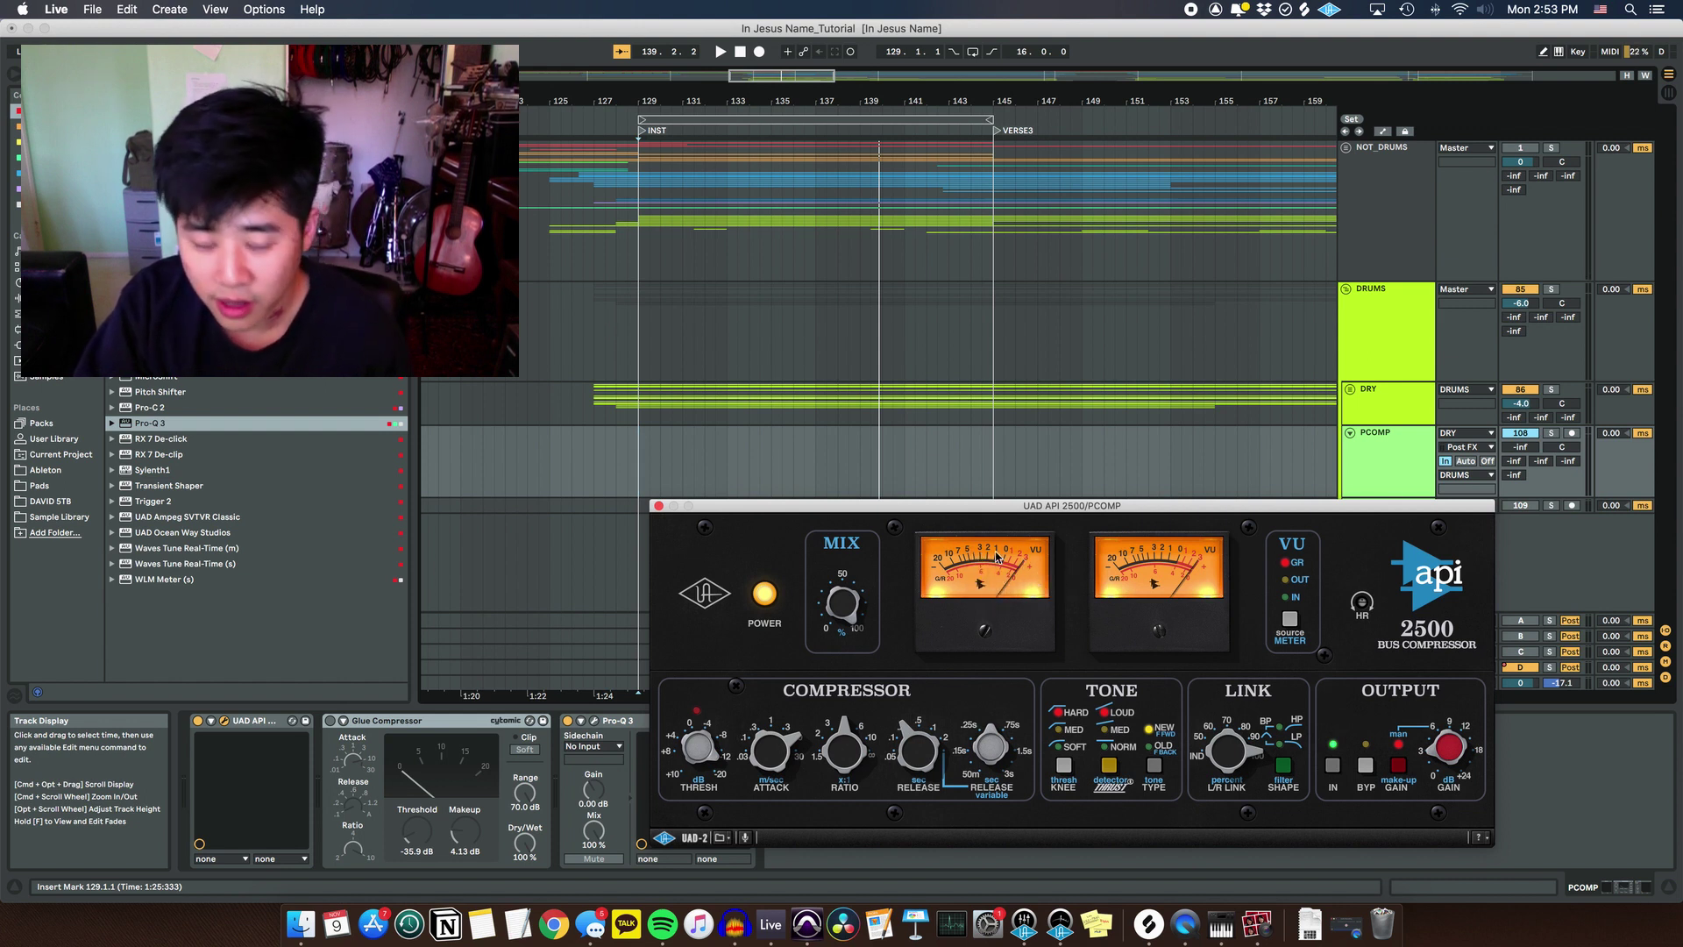
click(1526, 451)
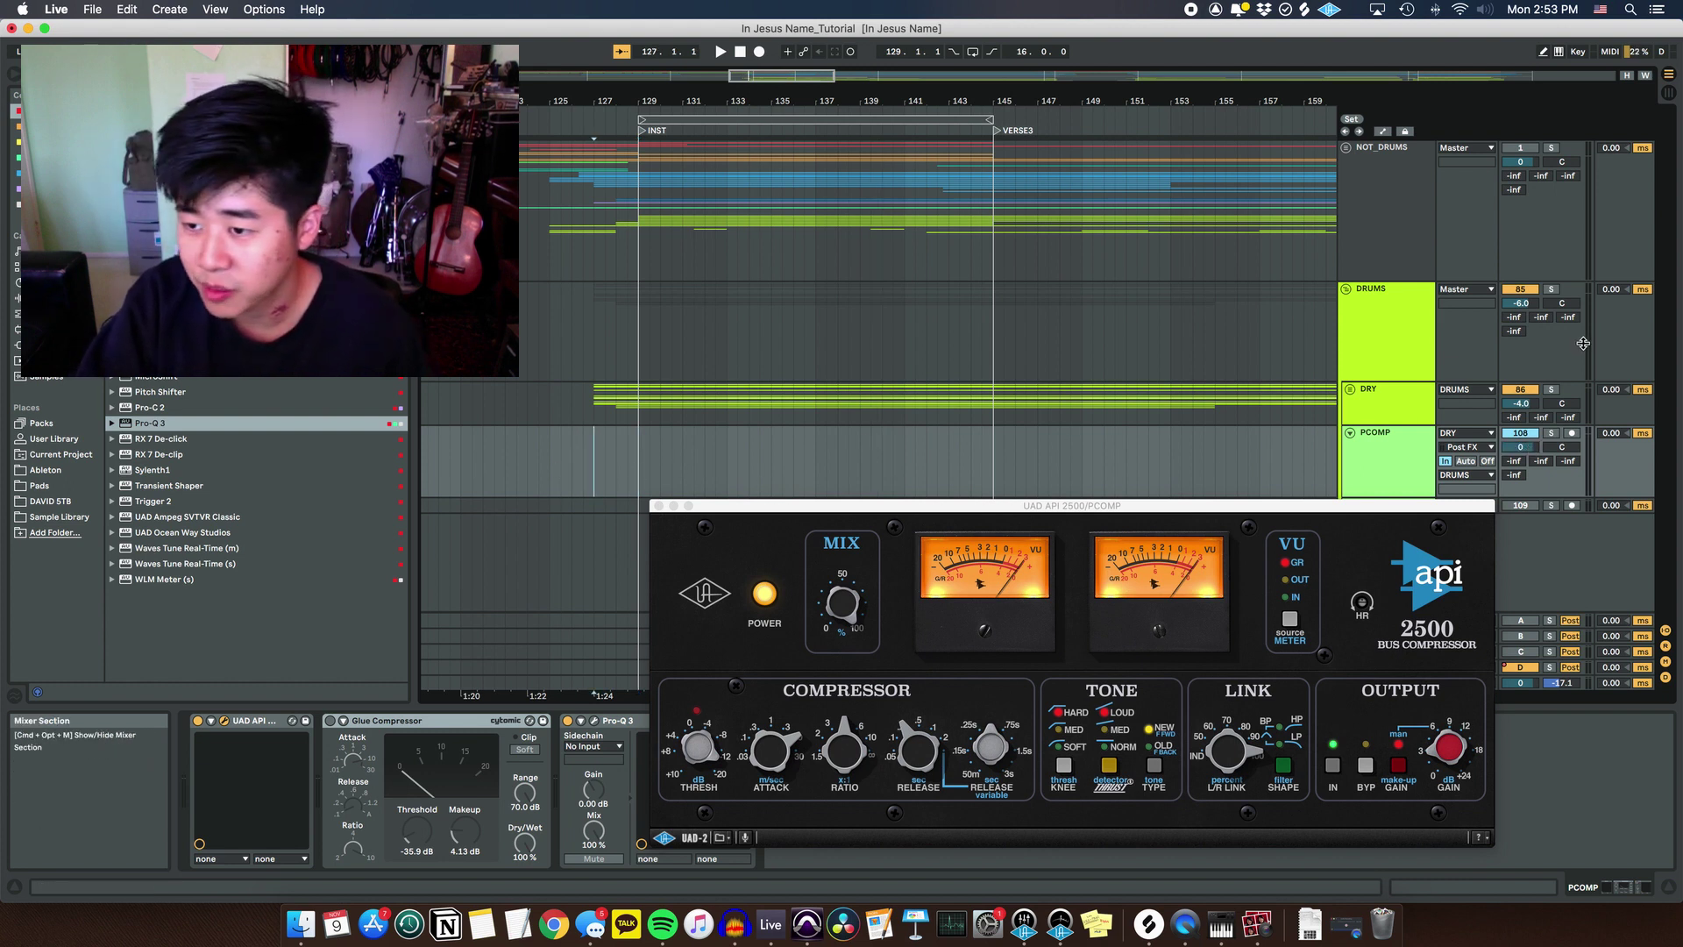
key(space)
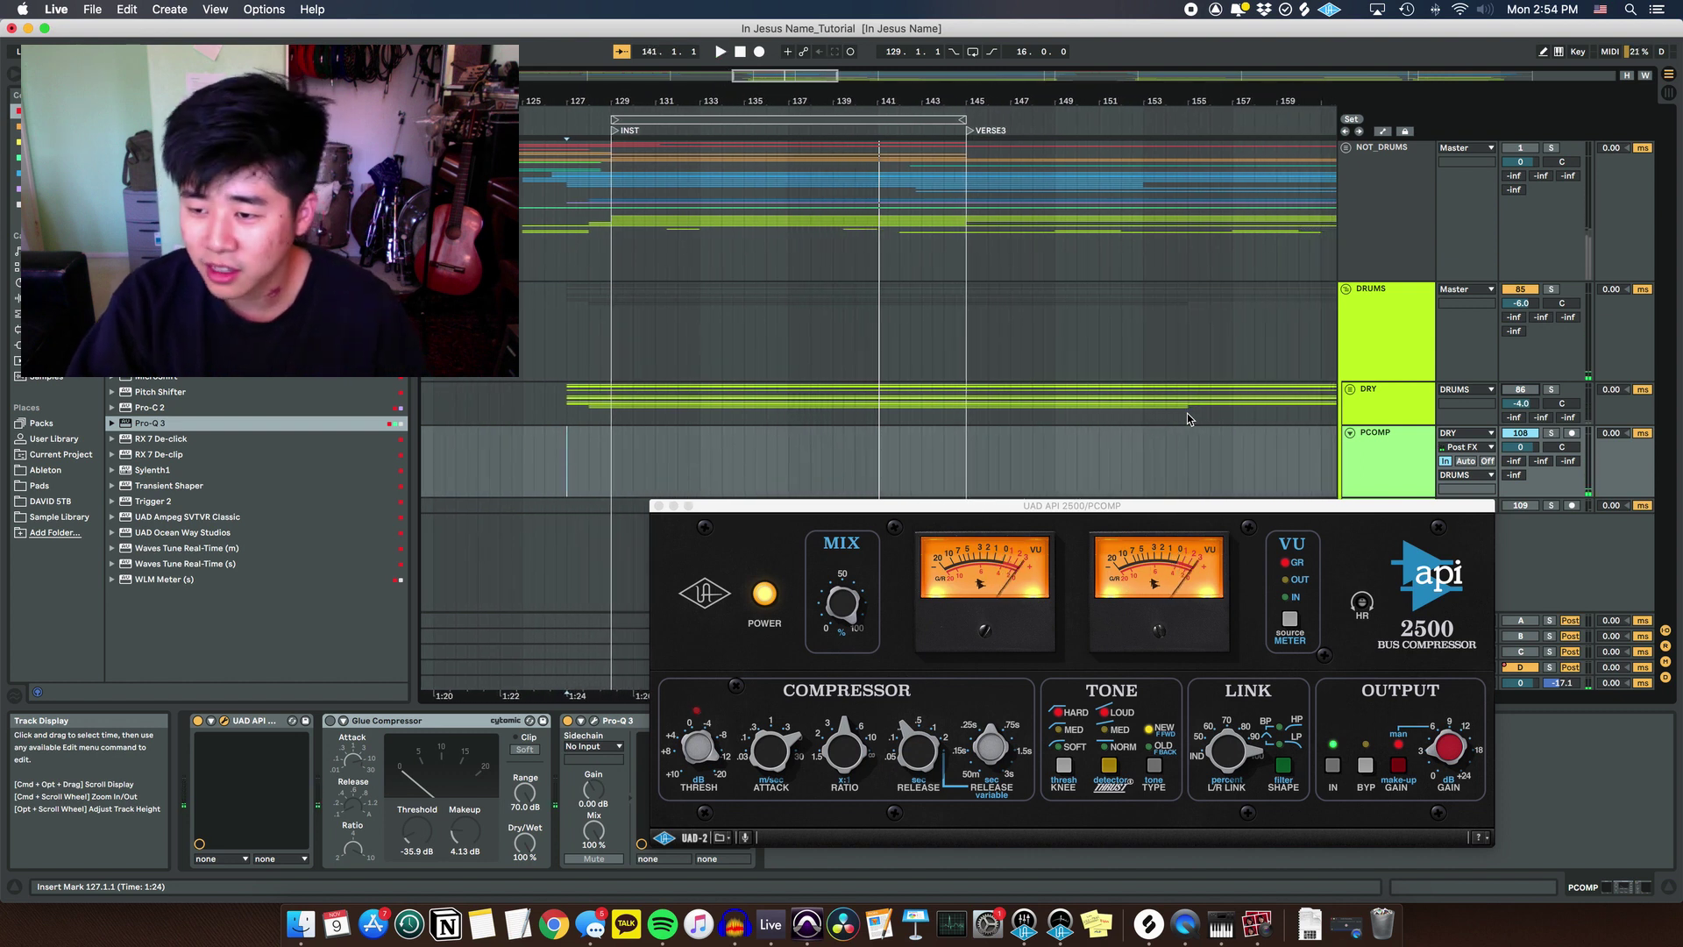
Blend the PCOMP track up from -inf to -2.5 dB over the looped INST section while adjusting the API 2500's ratio
drag(1144, 506, 1118, 481)
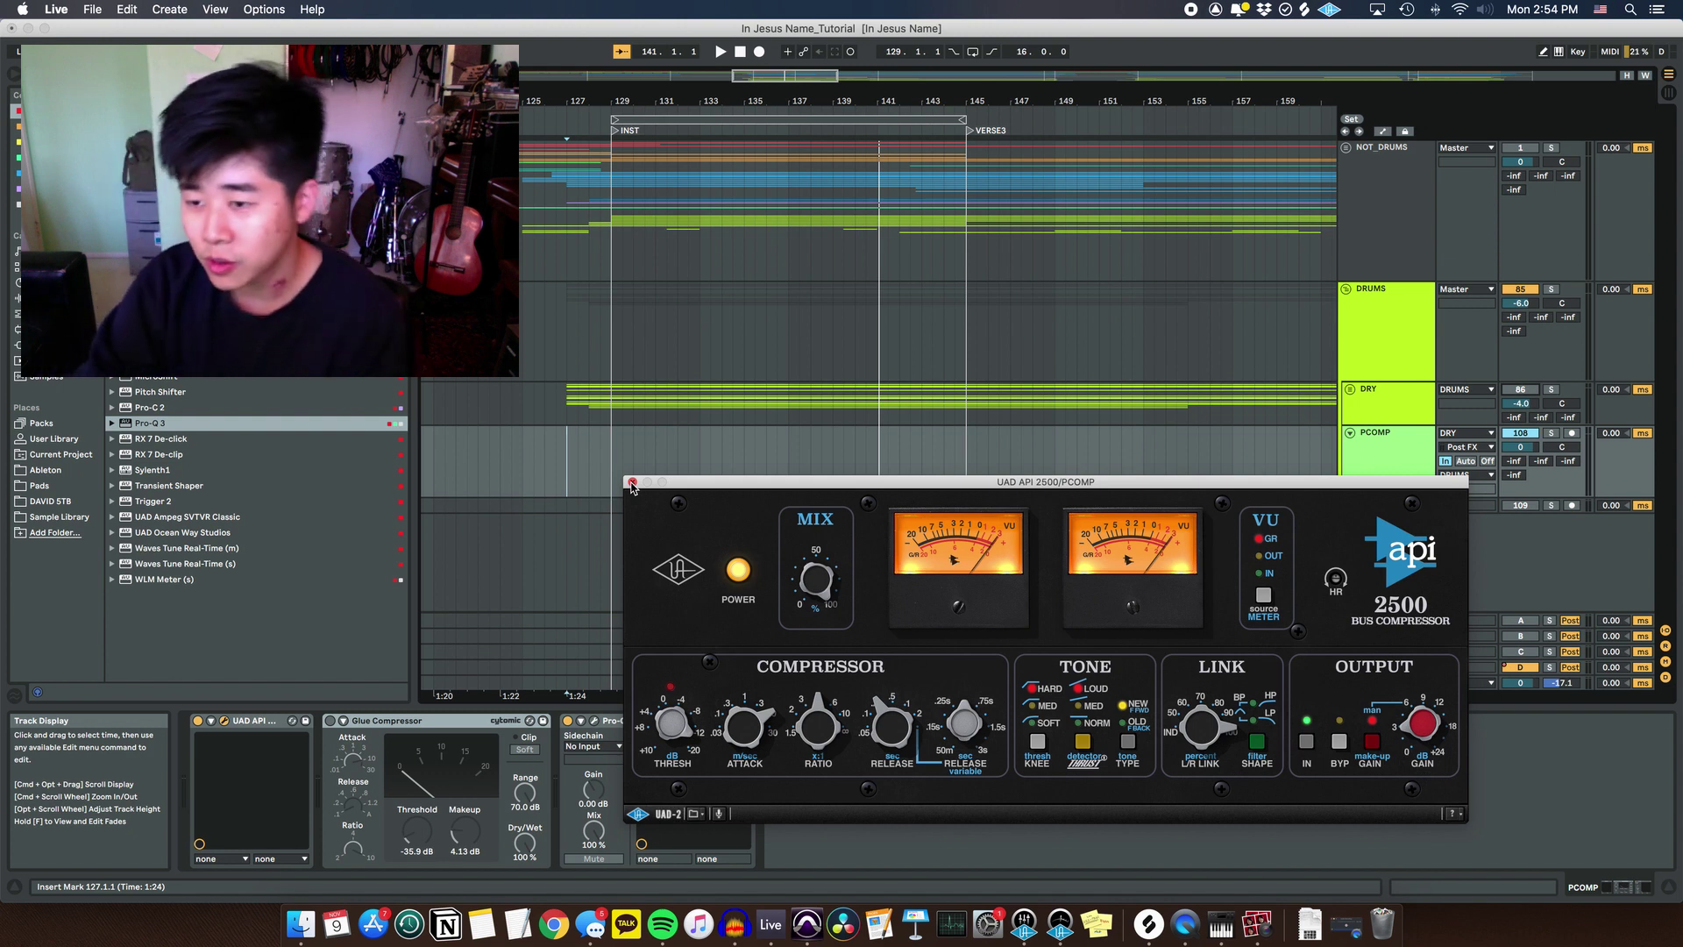
drag(1519, 447, 1520, 452)
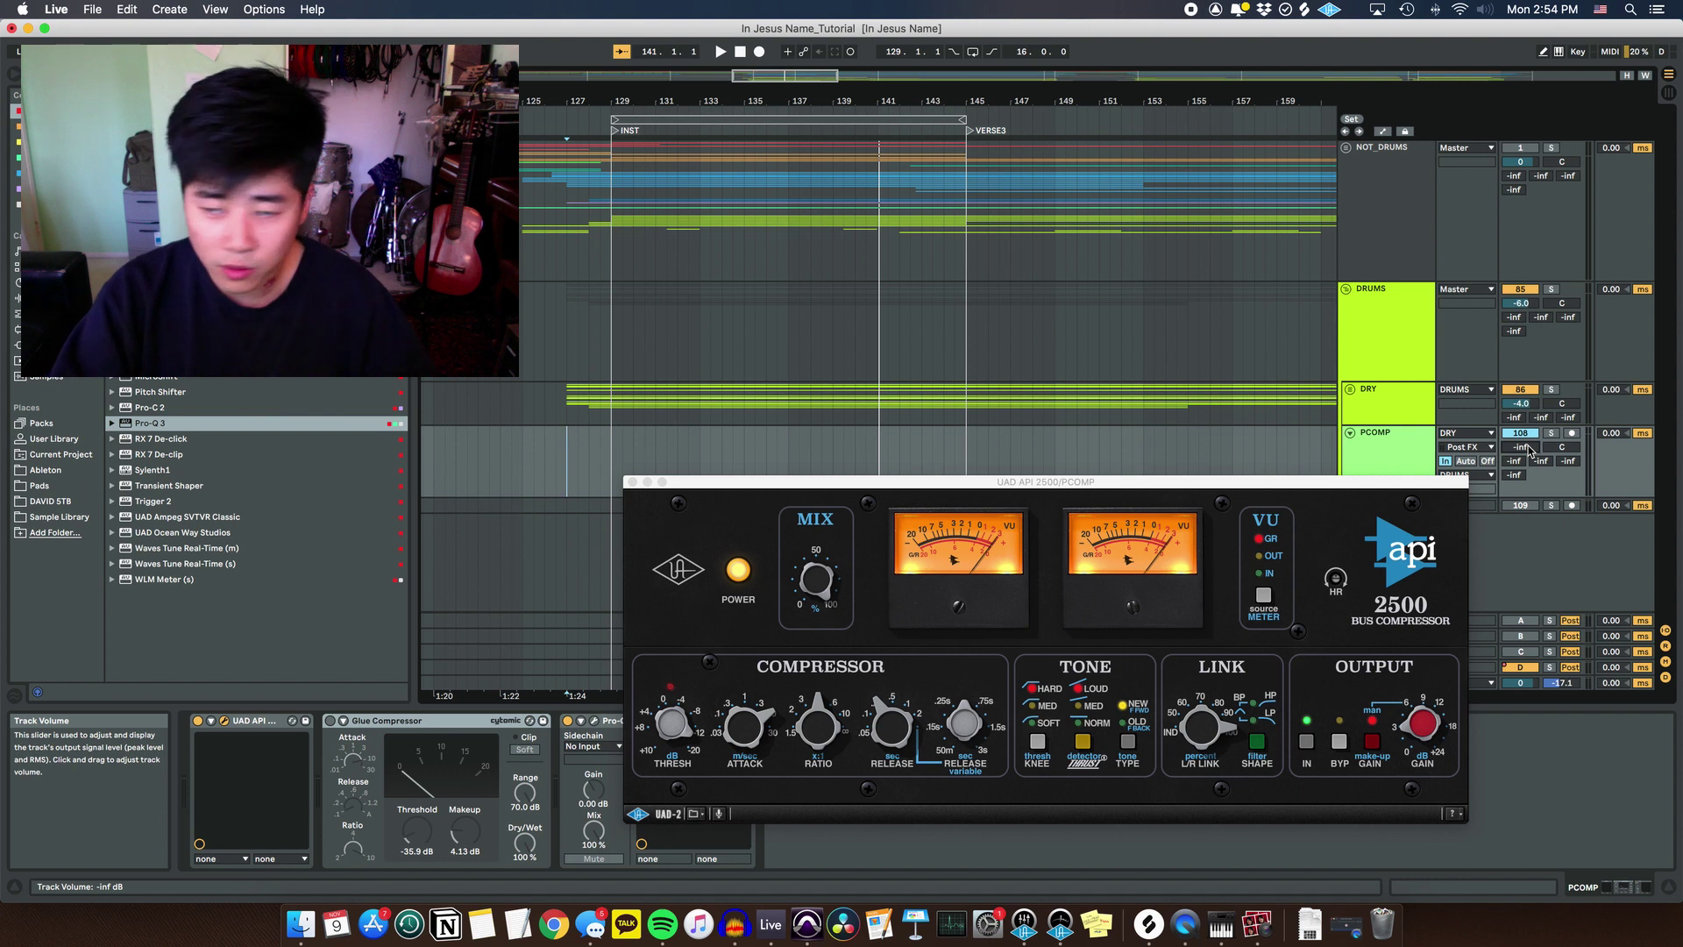
key(space)
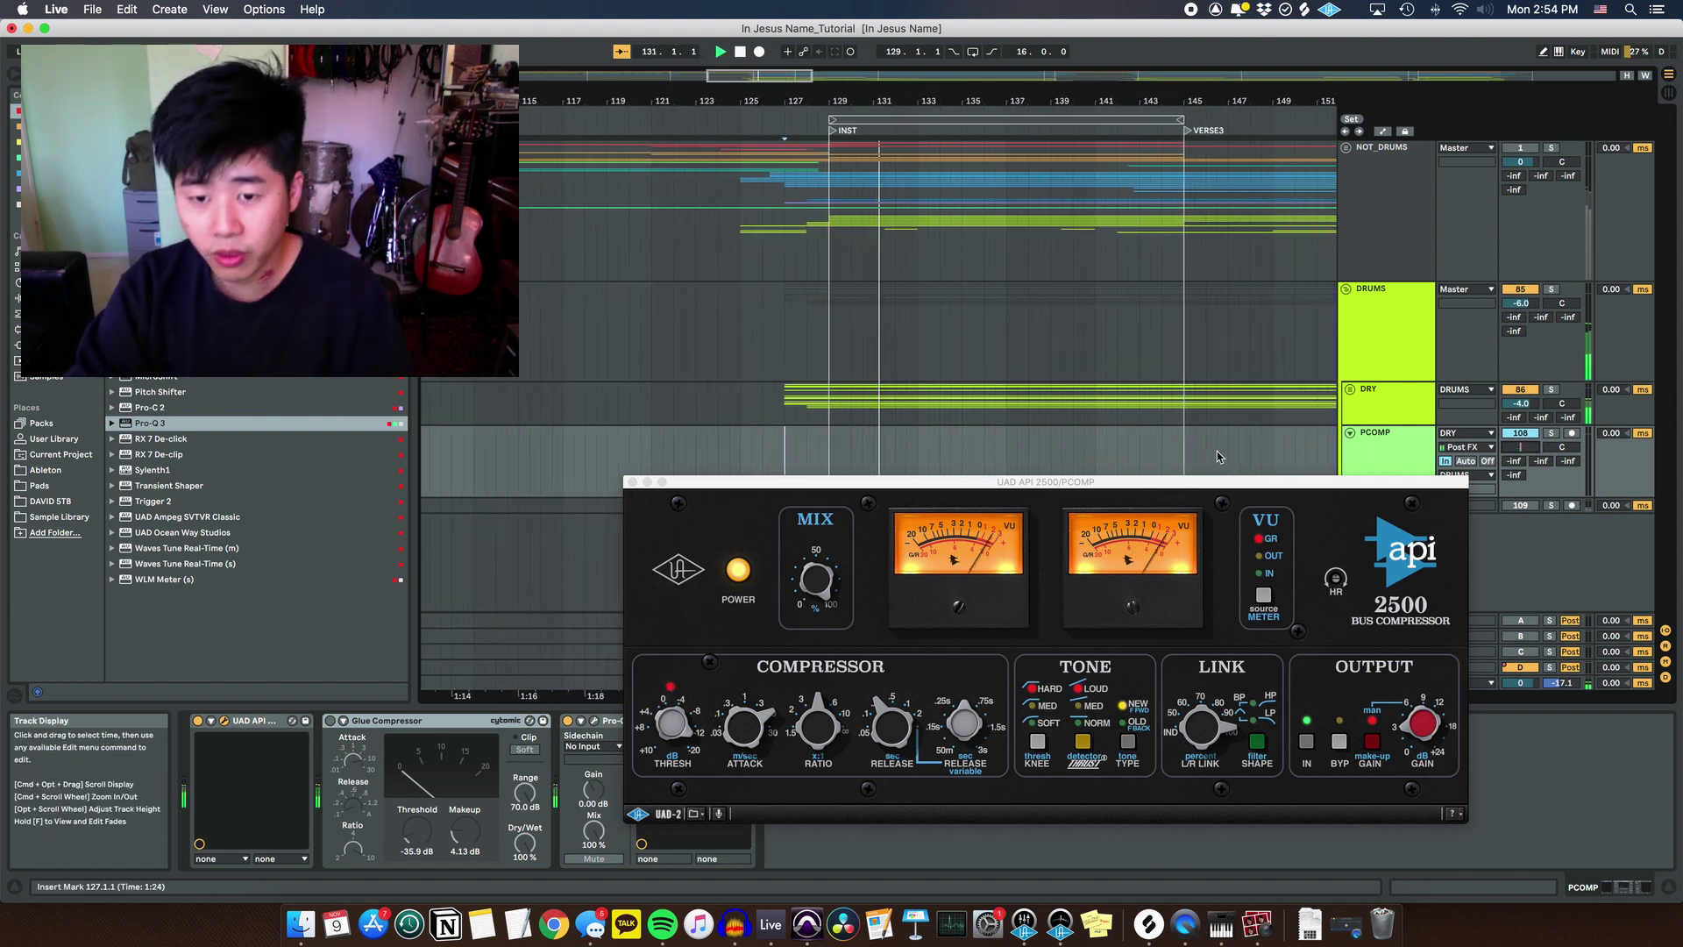
key(super+l)
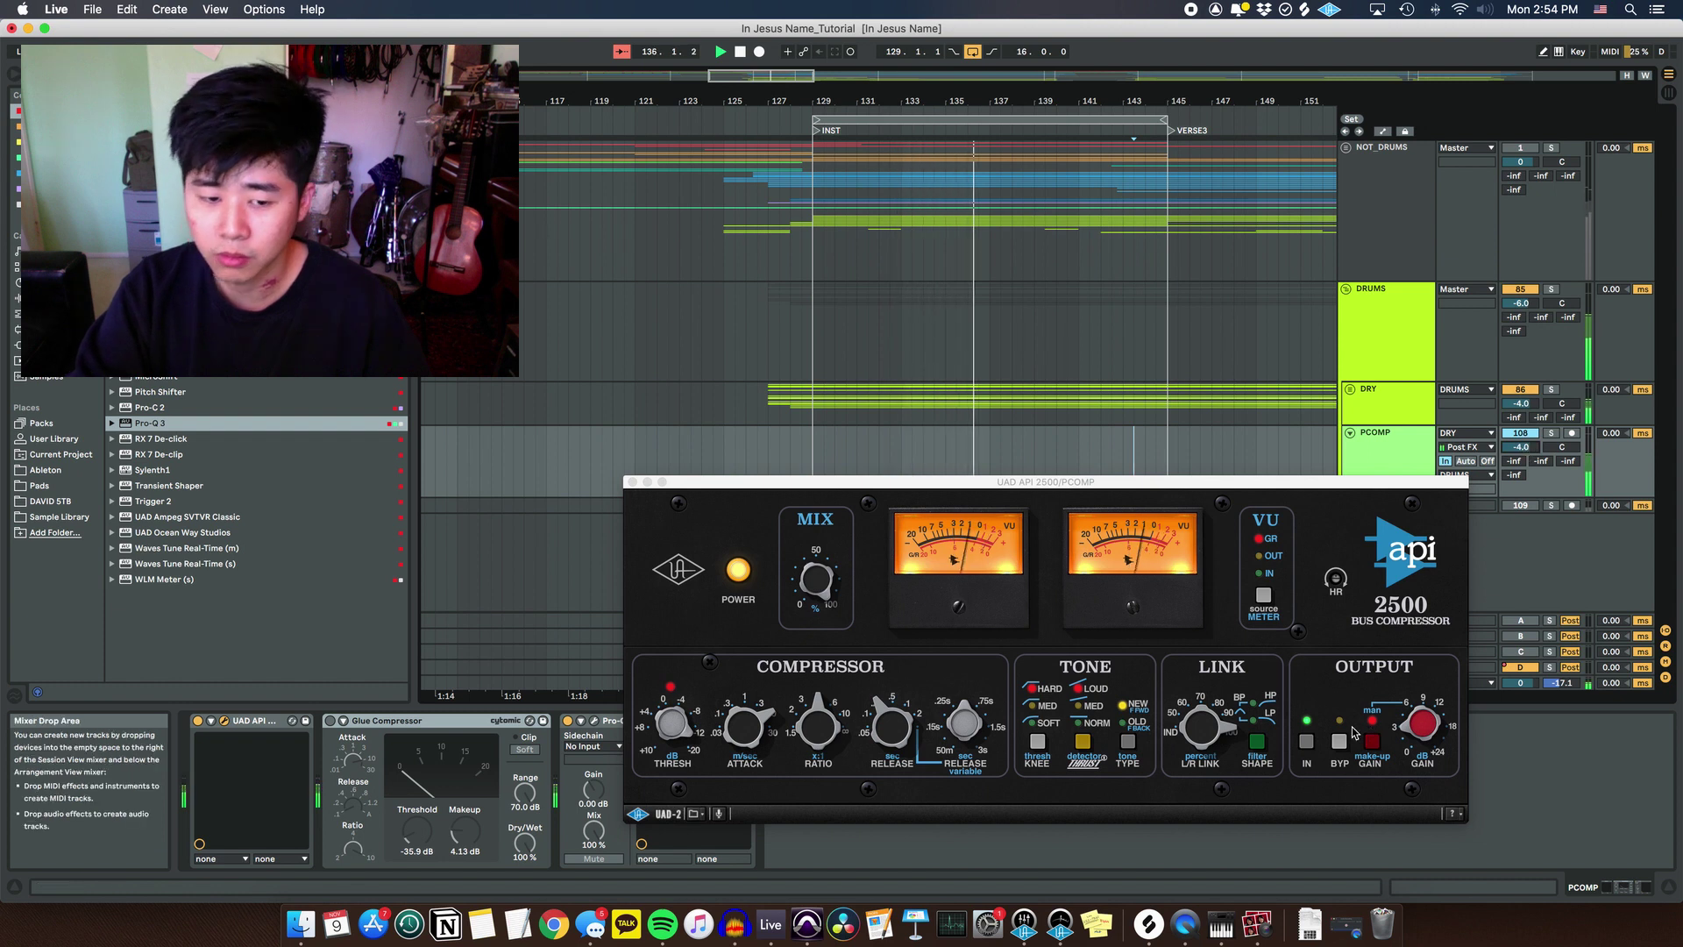
drag(815, 728, 839, 664)
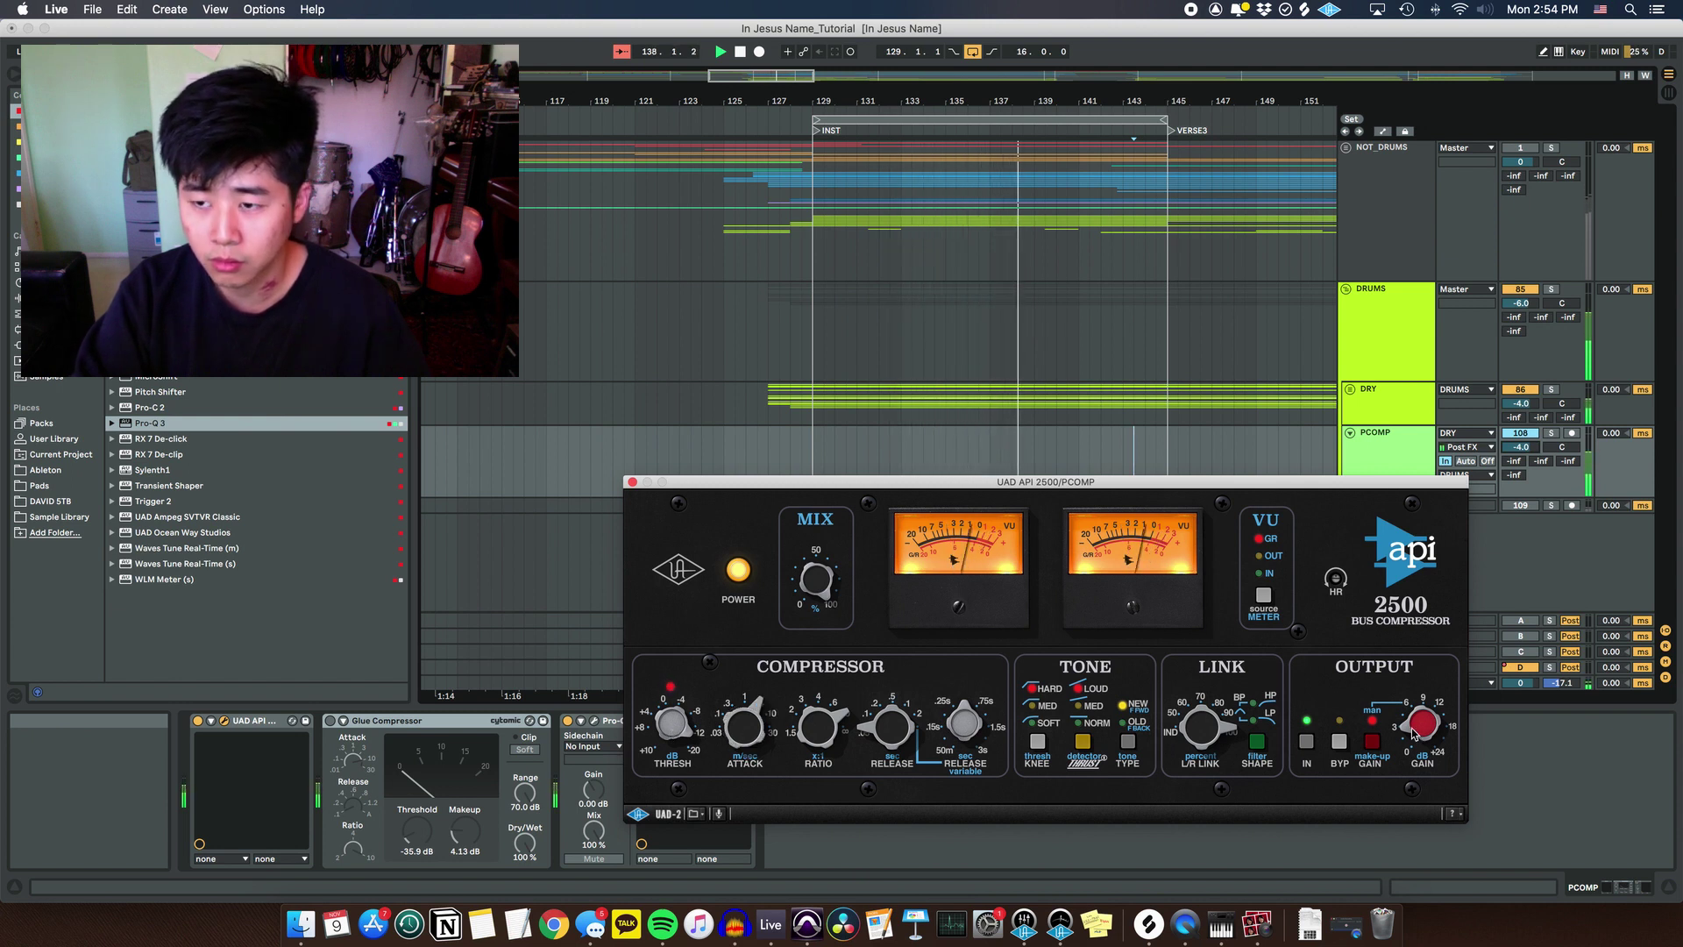
drag(1520, 447, 1521, 437)
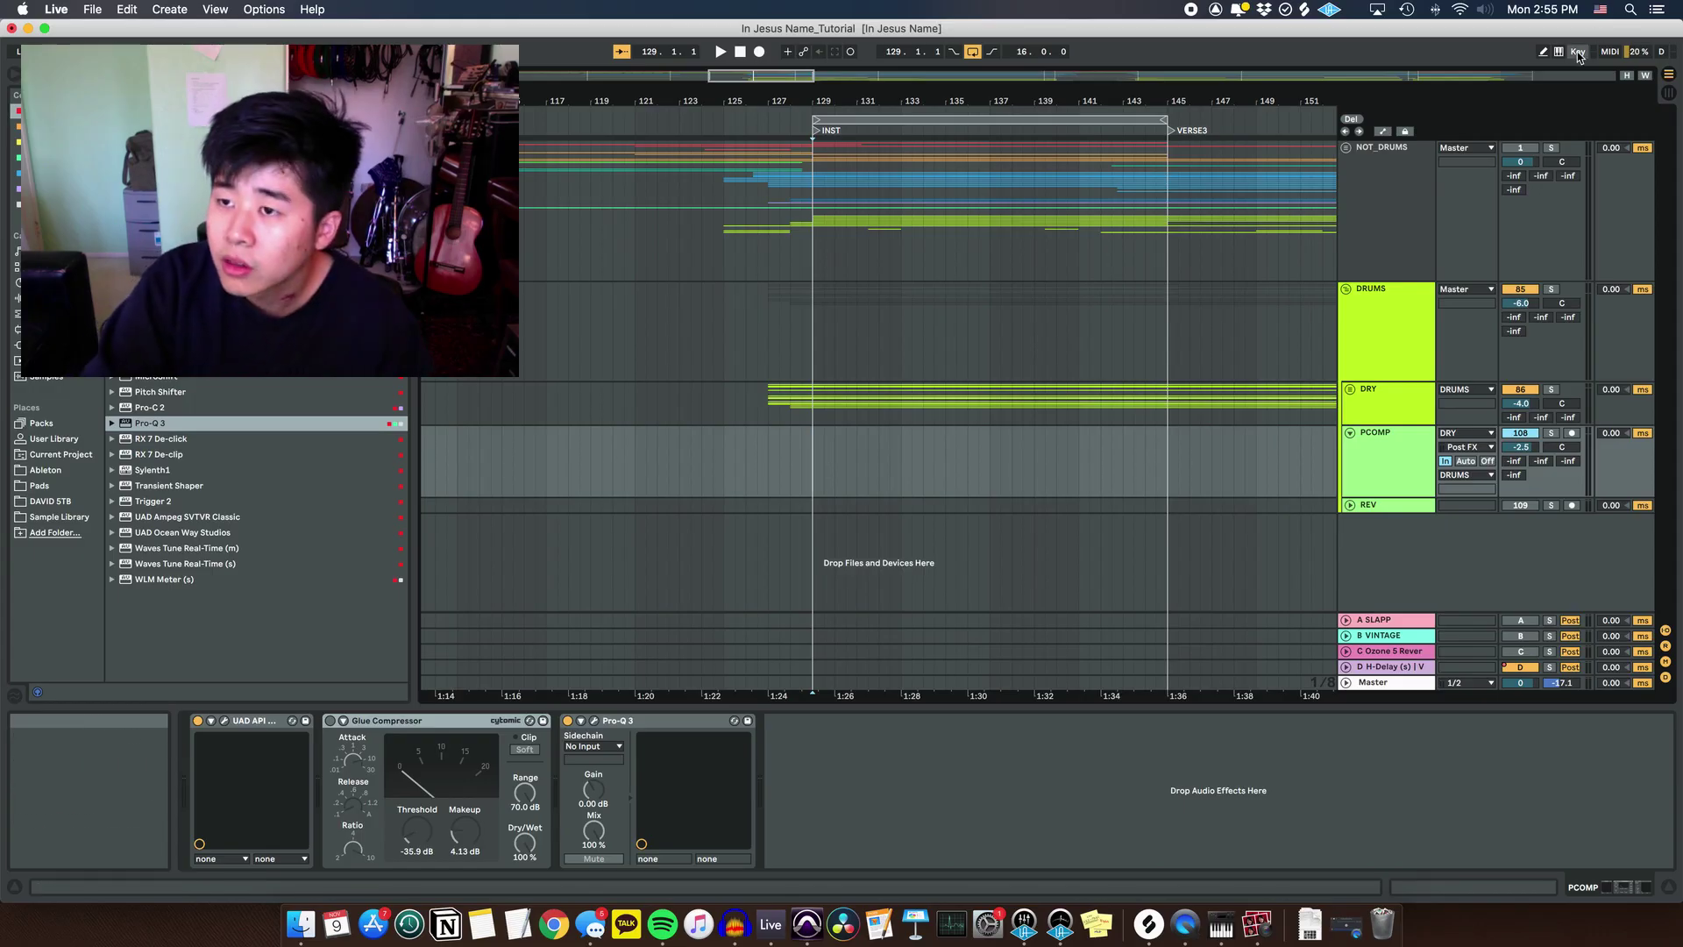
Map a computer key to the UAD API 2500's device activator and check the key assigned to the DRUMS track's activator
key(super+k)
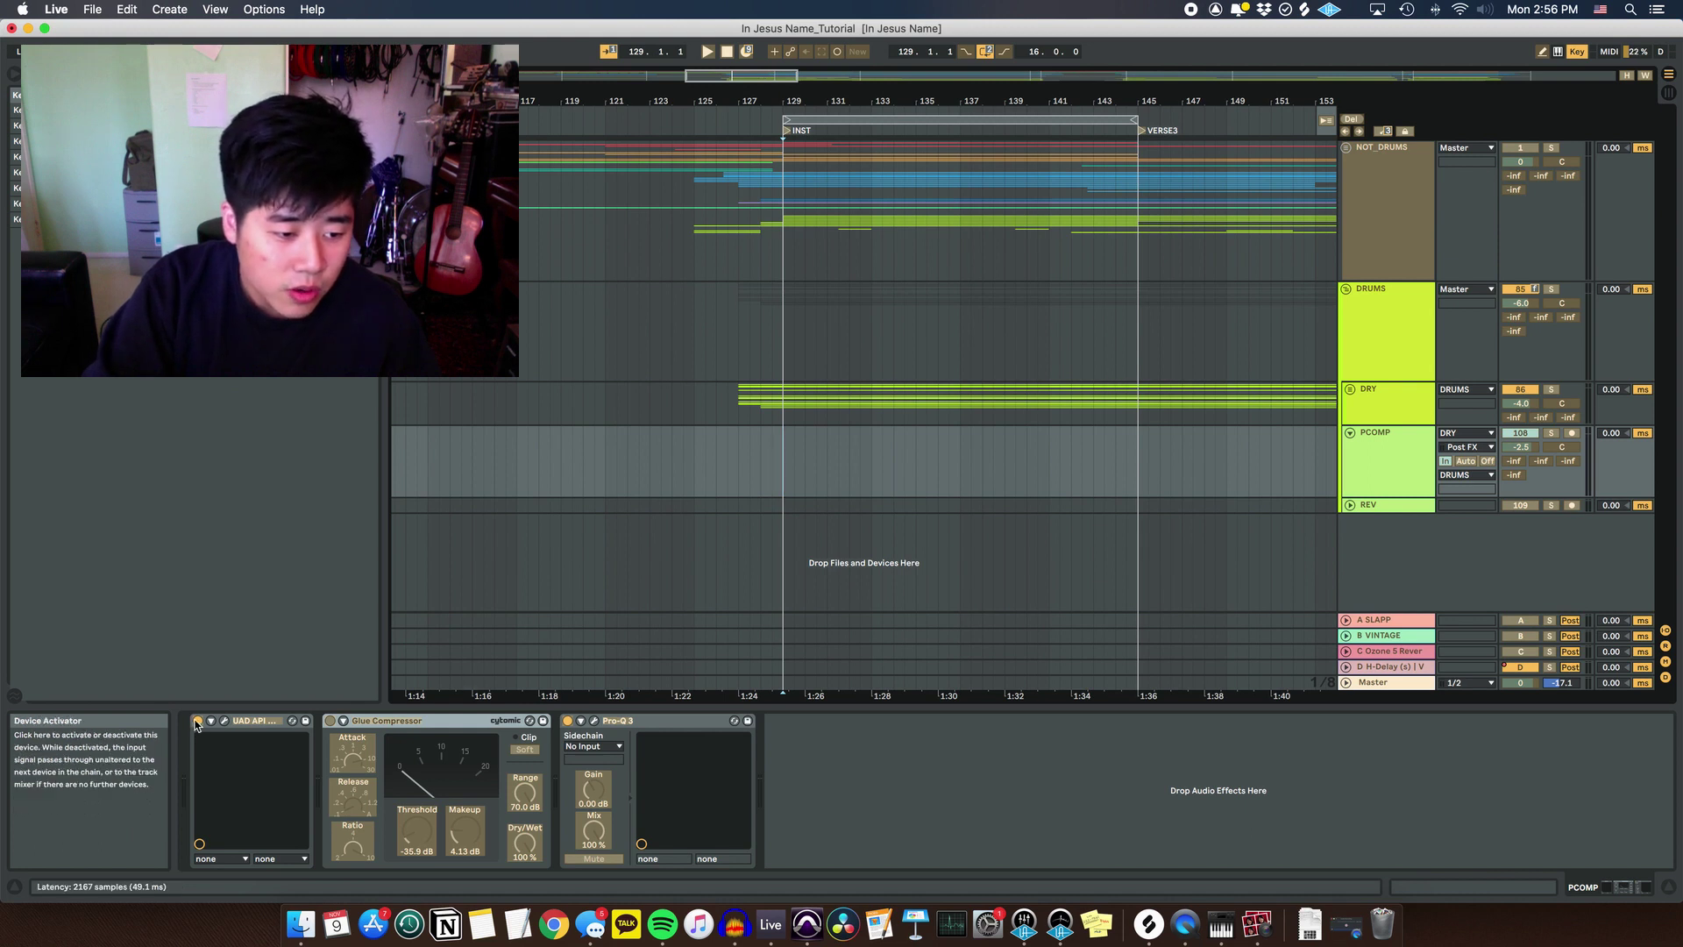
click(249, 782)
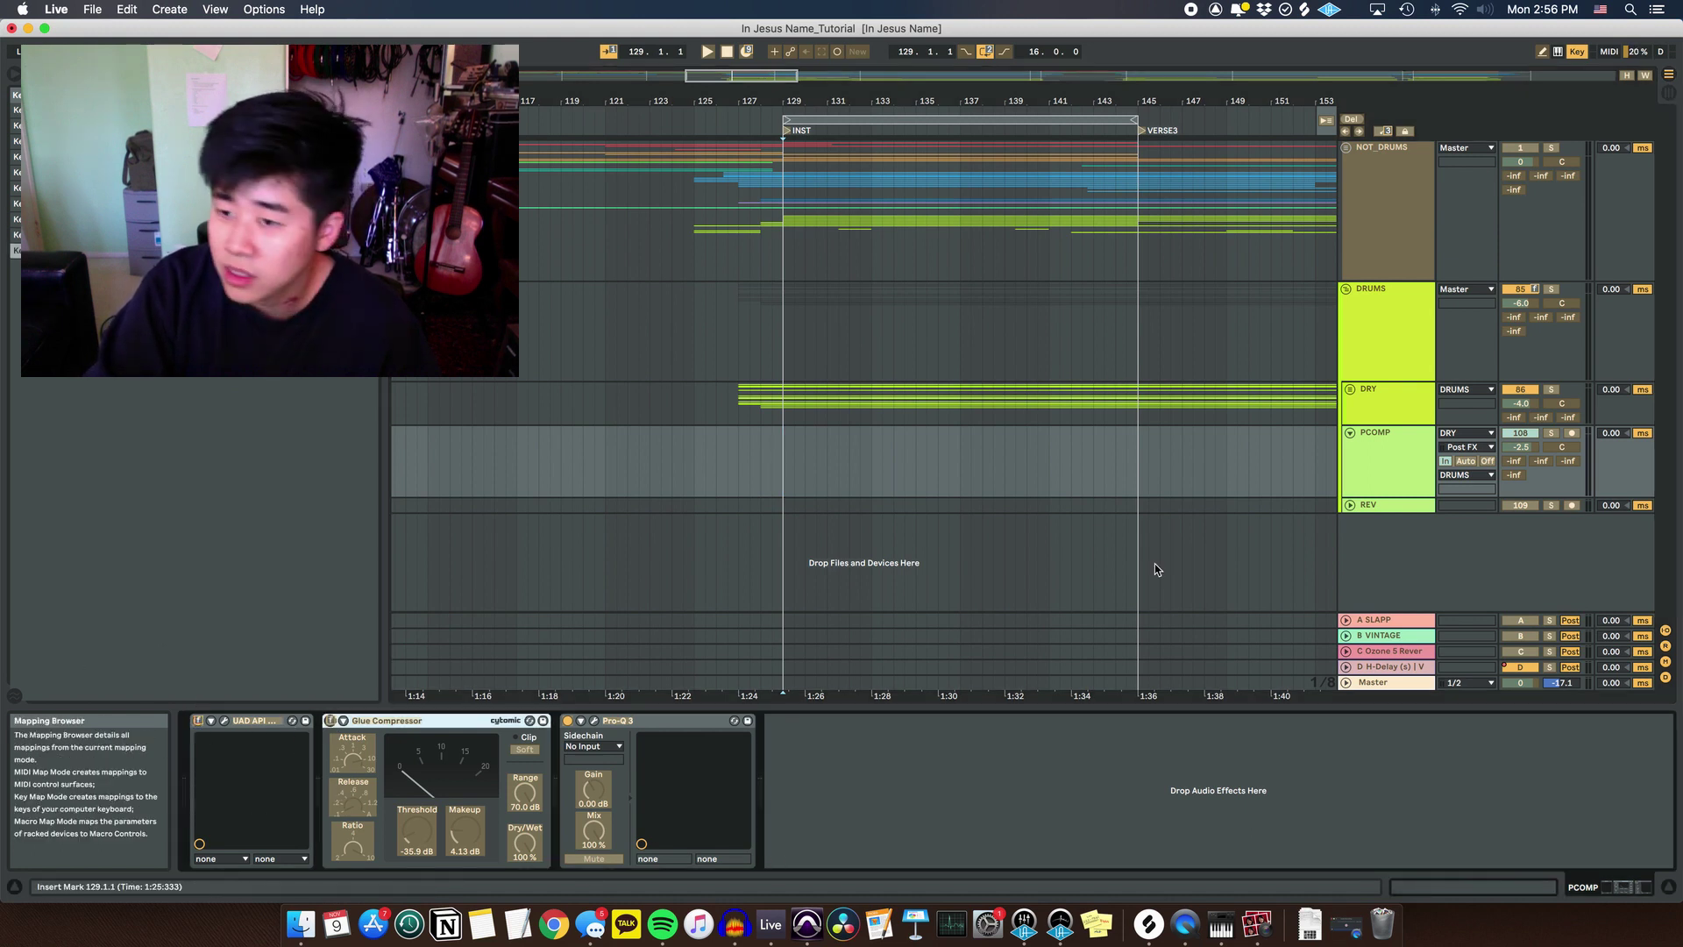
click(1522, 291)
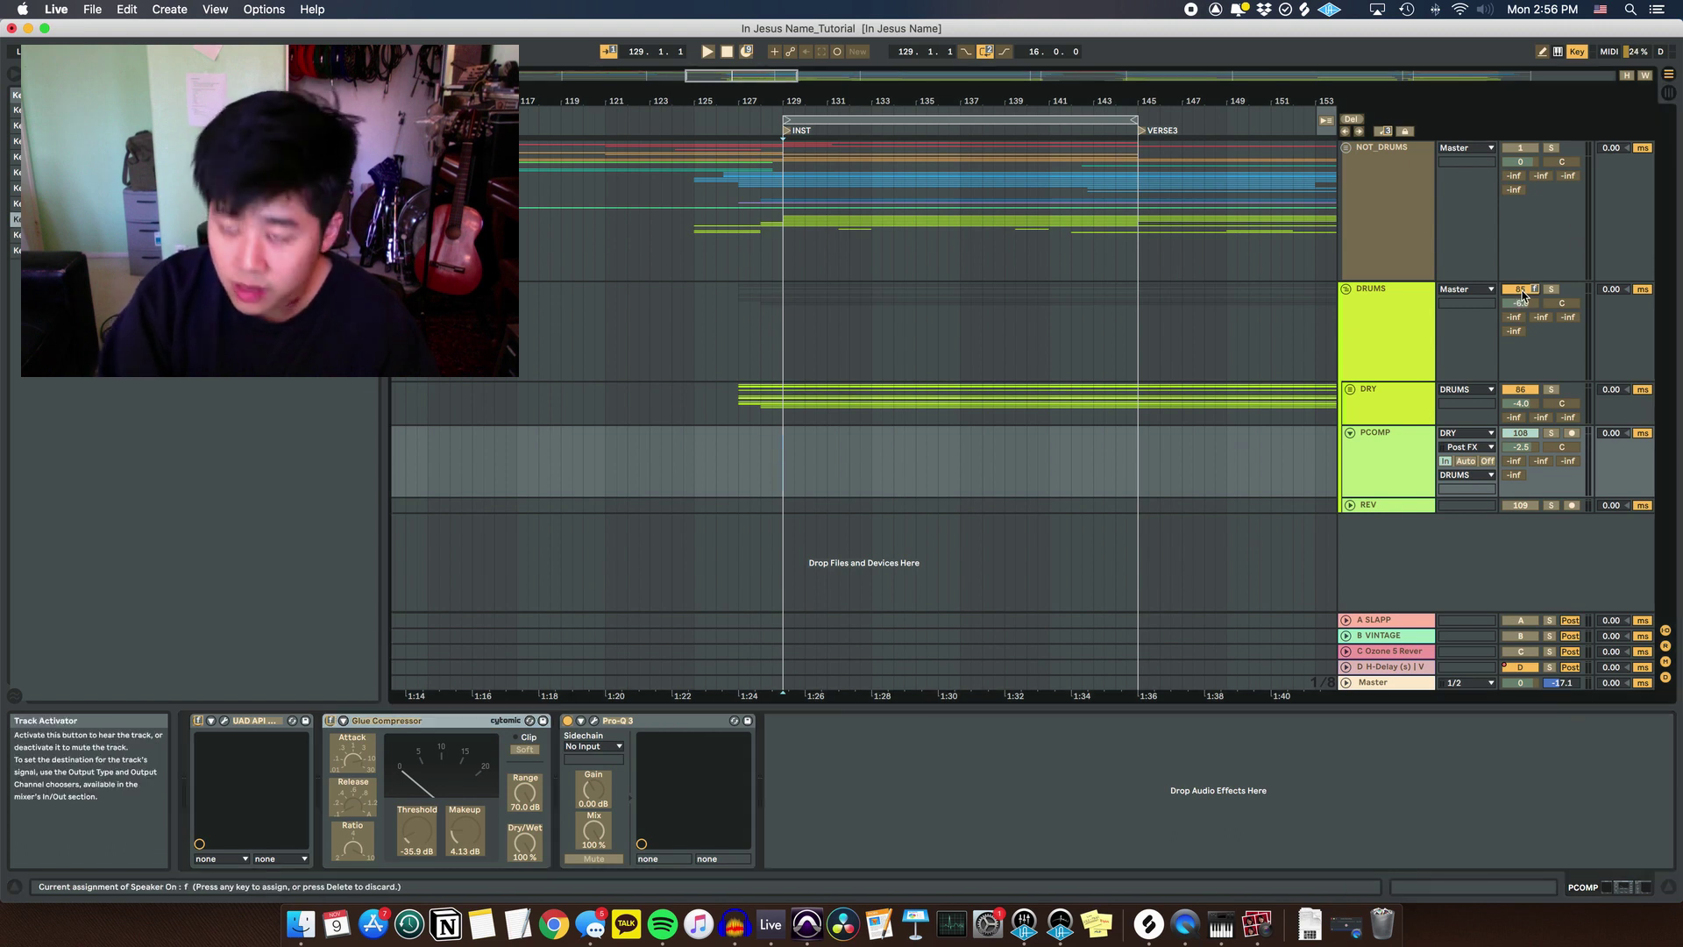
click(1577, 55)
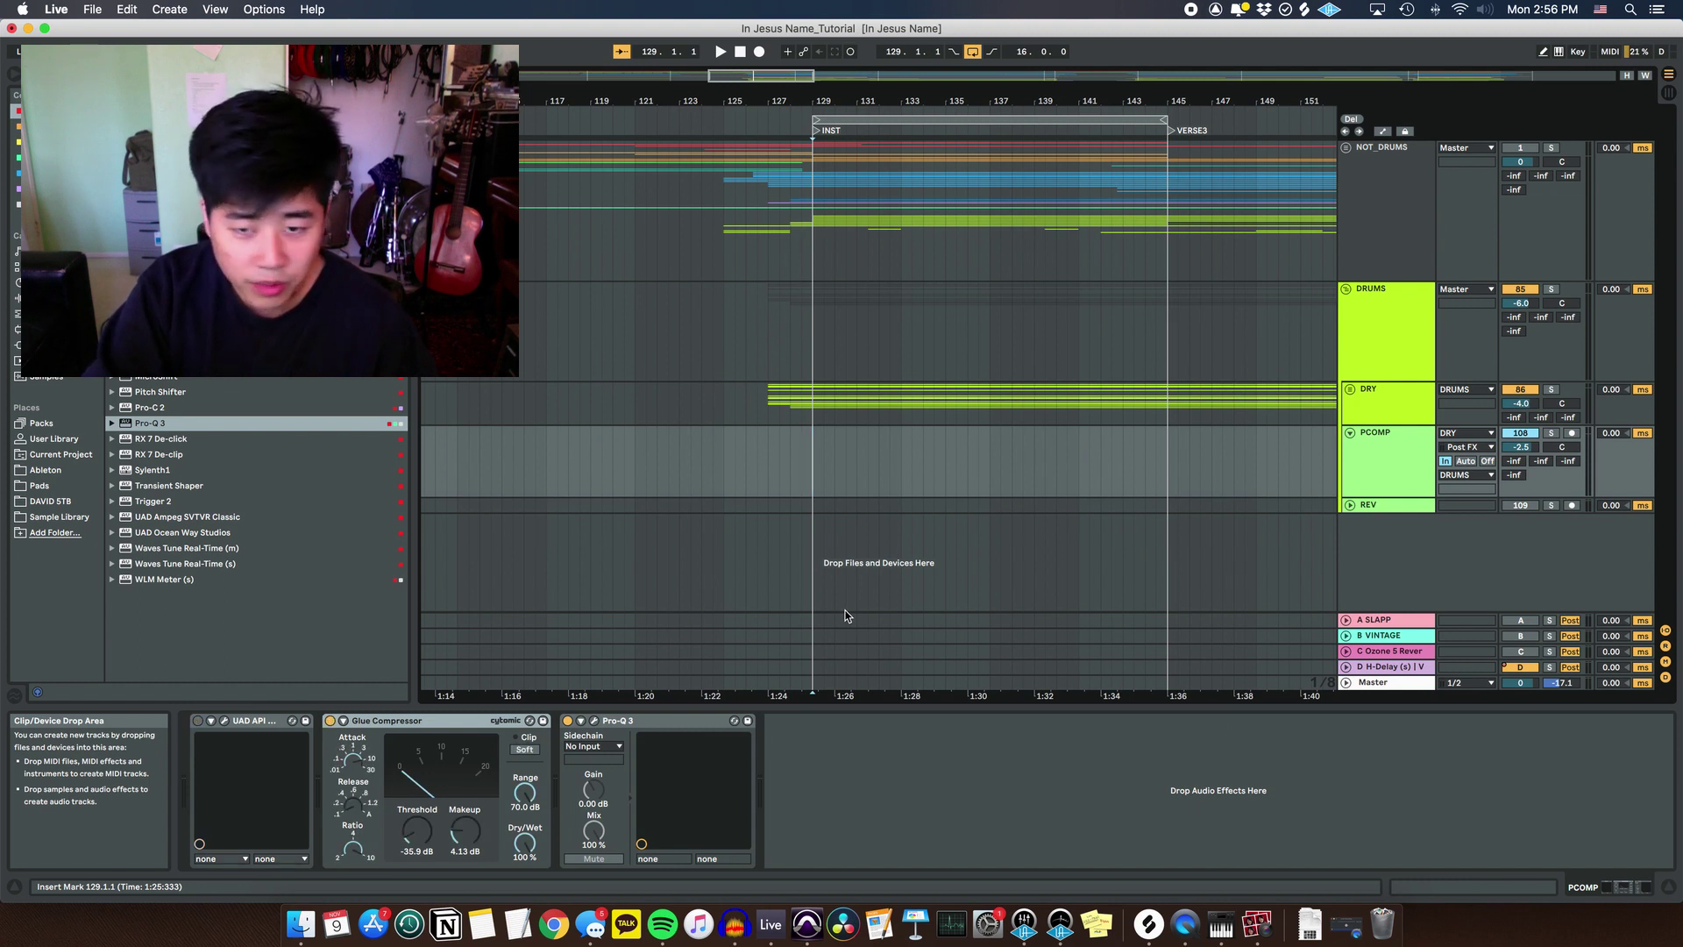
Play the drums from bar 129 and set the PCOMP track's Glue Compressor to a -37.5 dB threshold and 3.49 dB makeup
key(Left)
key(plus)
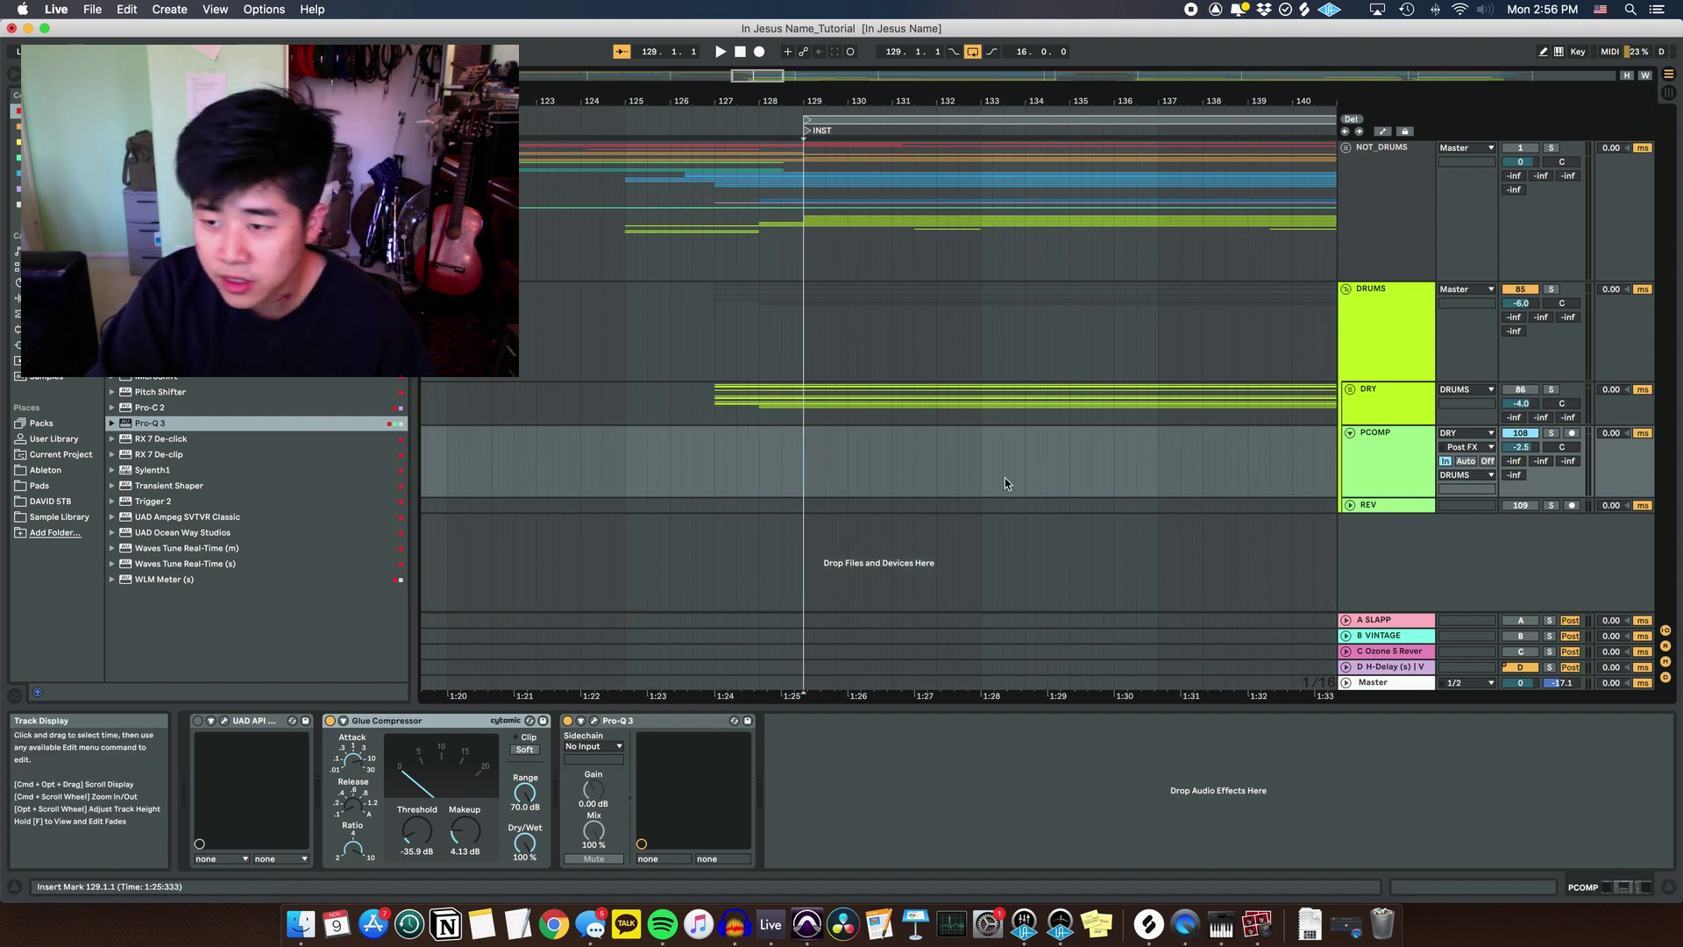
key(space)
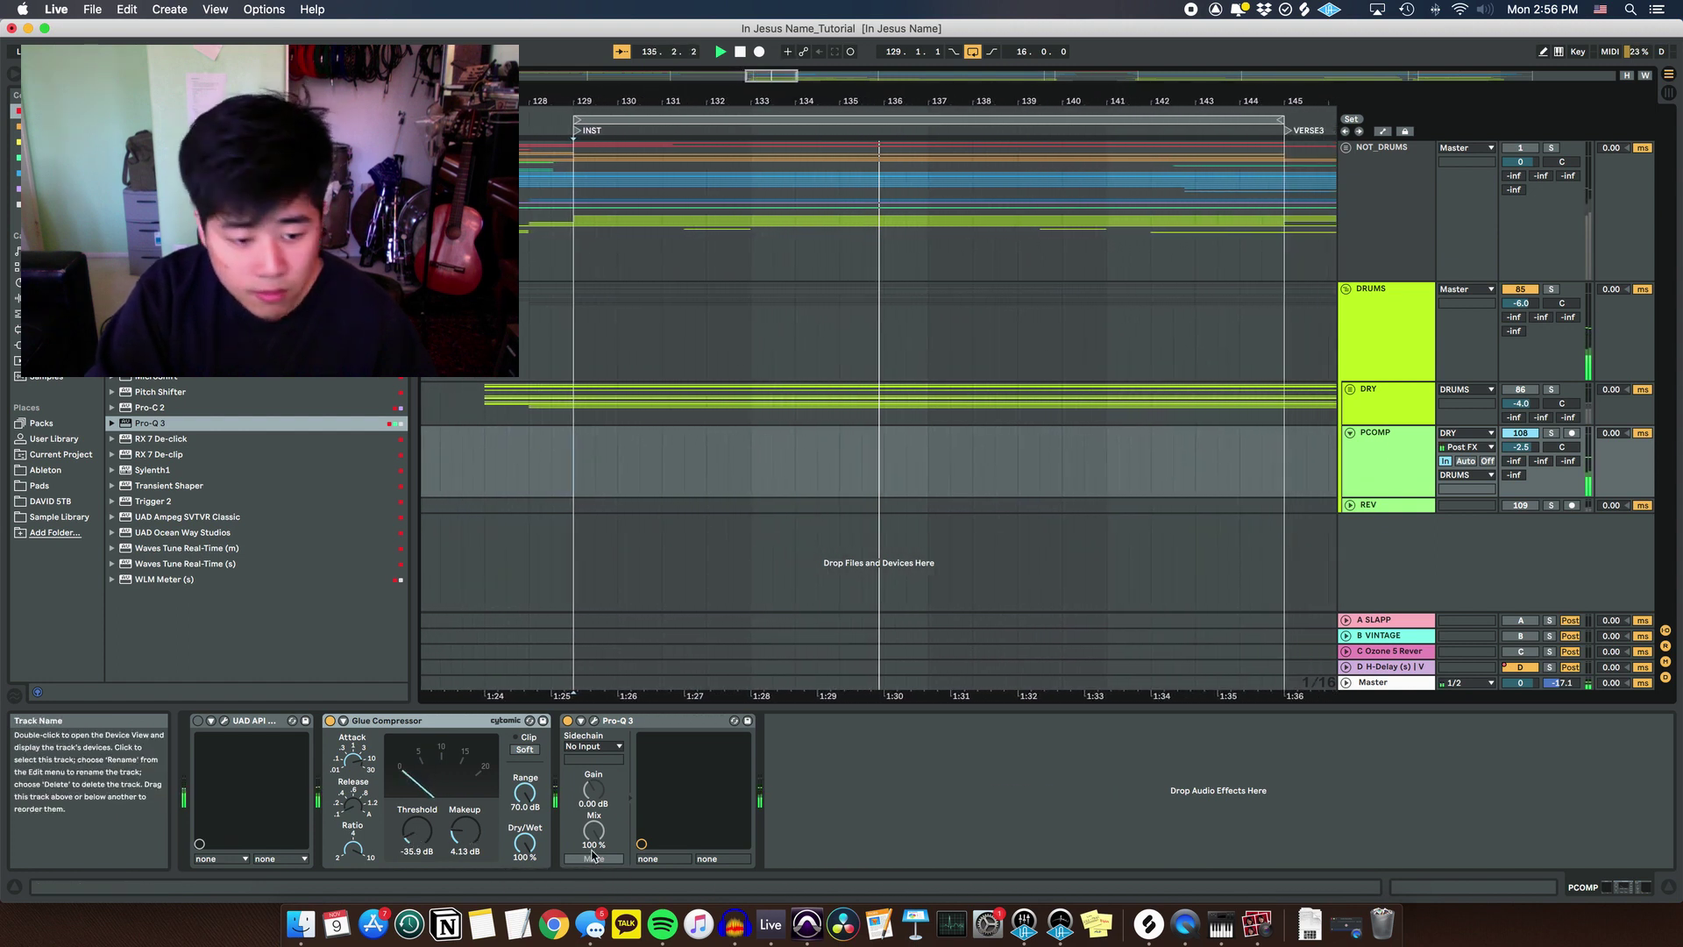
drag(417, 831, 470, 827)
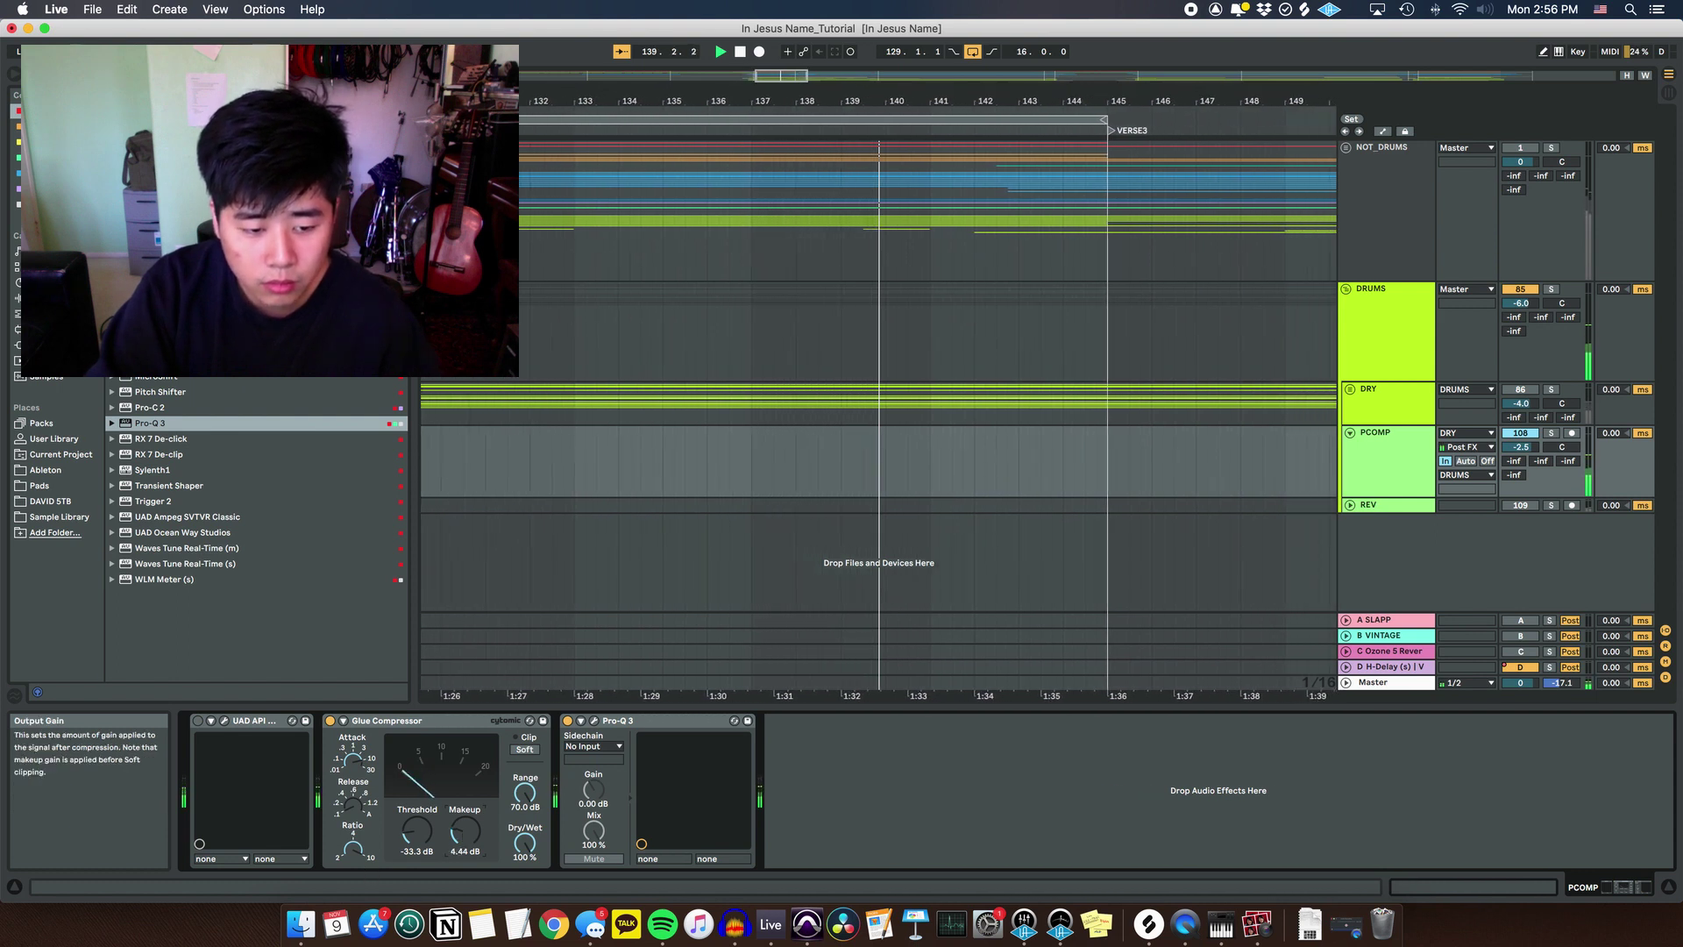
drag(464, 830, 464, 852)
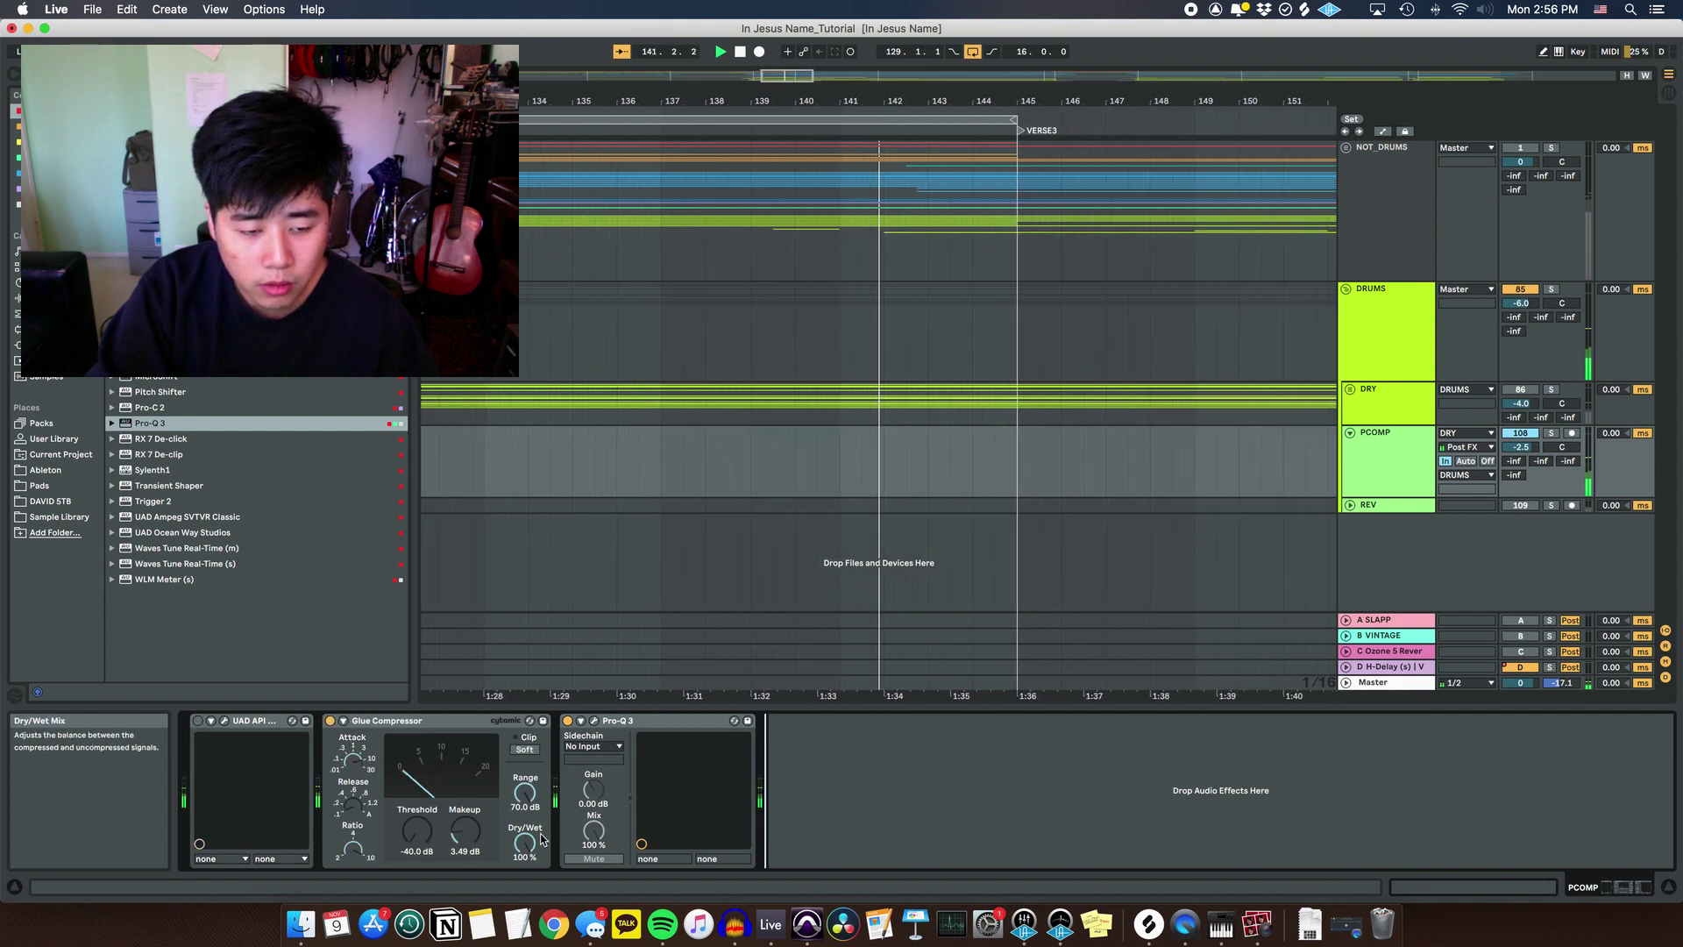
drag(418, 828, 418, 820)
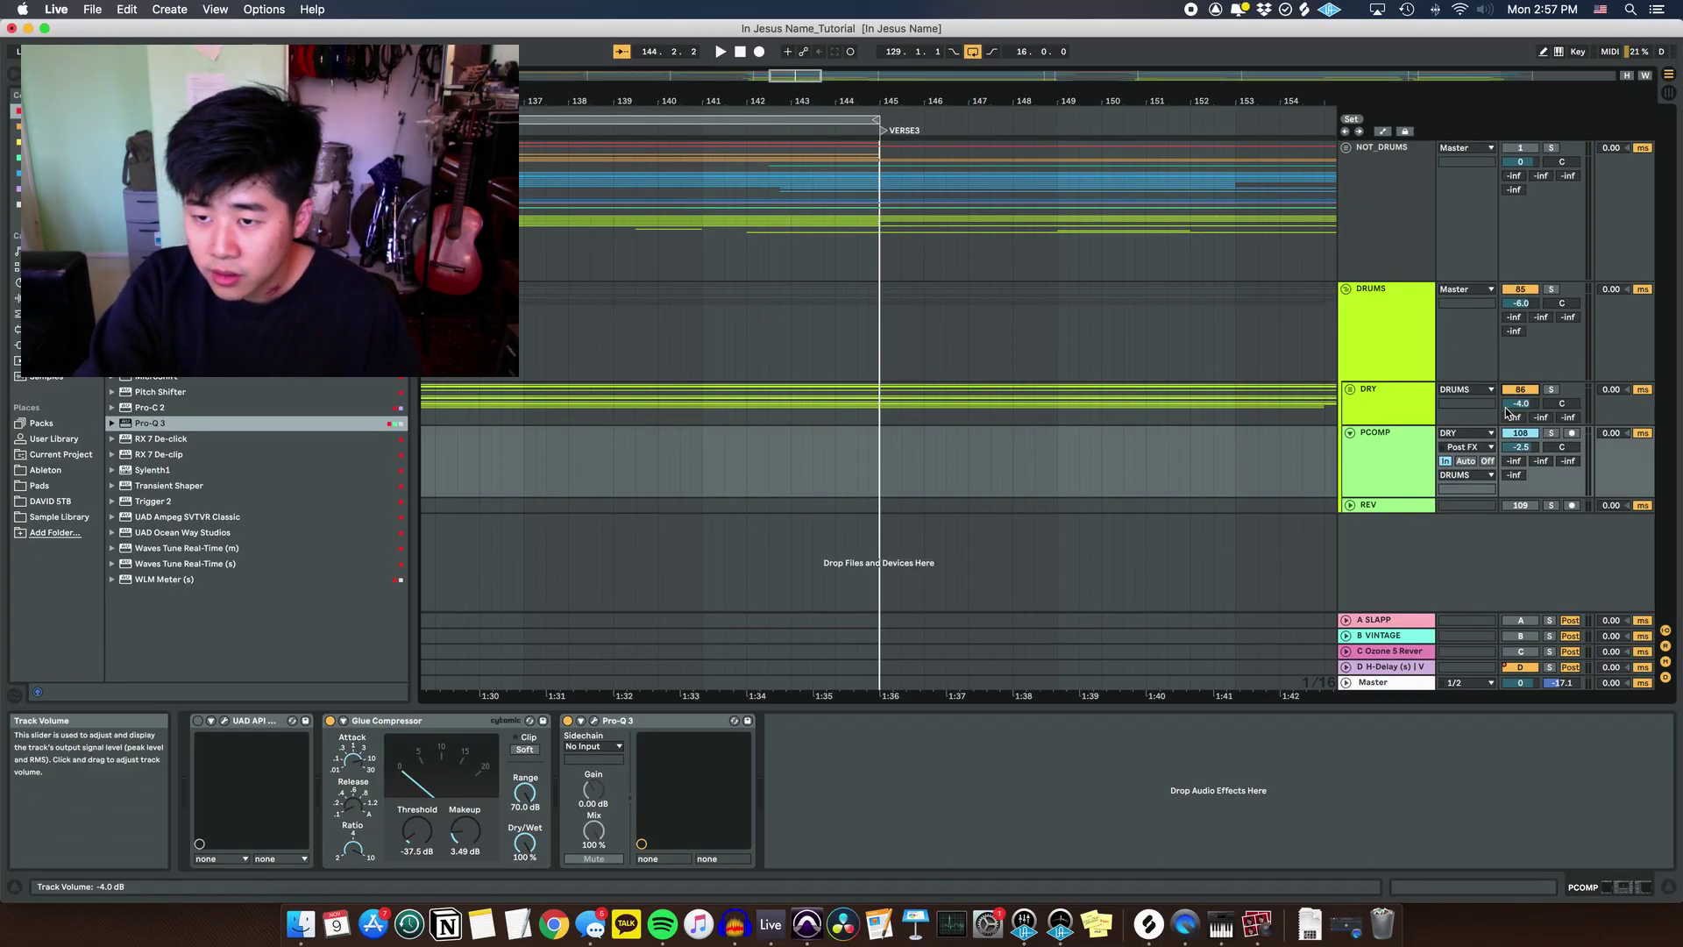
Fade the PCOMP track up from -inf to -4.0 dB while playing from bar 127, and replay the blended drums from bar 129
click(1390, 401)
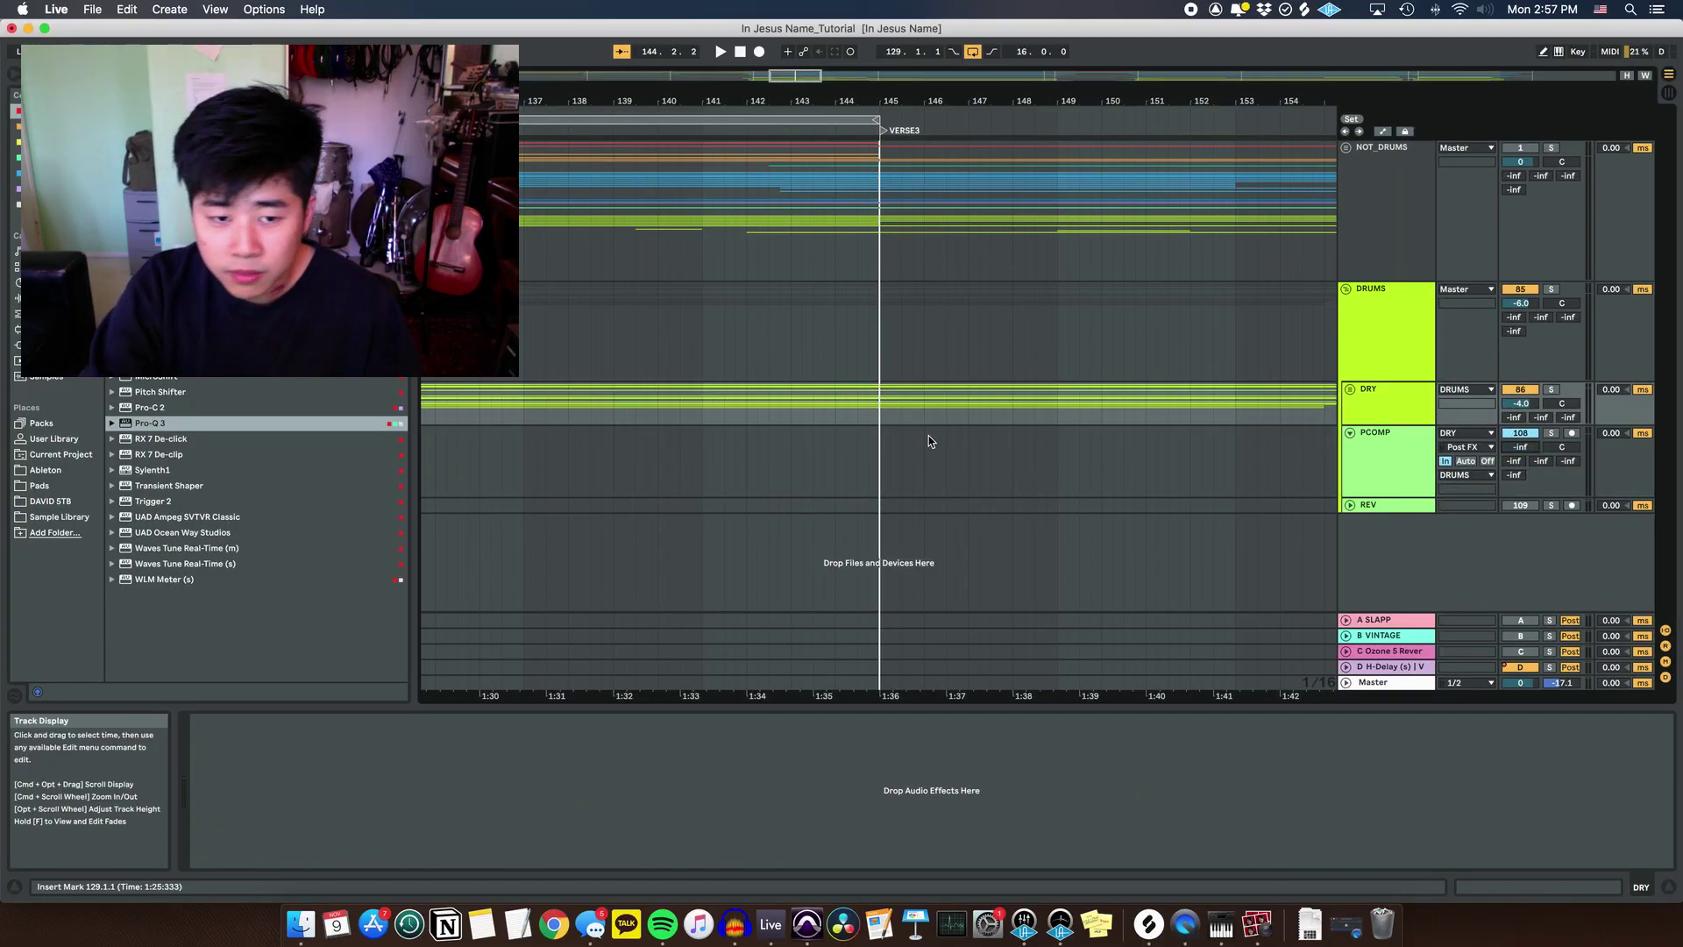
scroll(931, 439, left, 10)
click(685, 462)
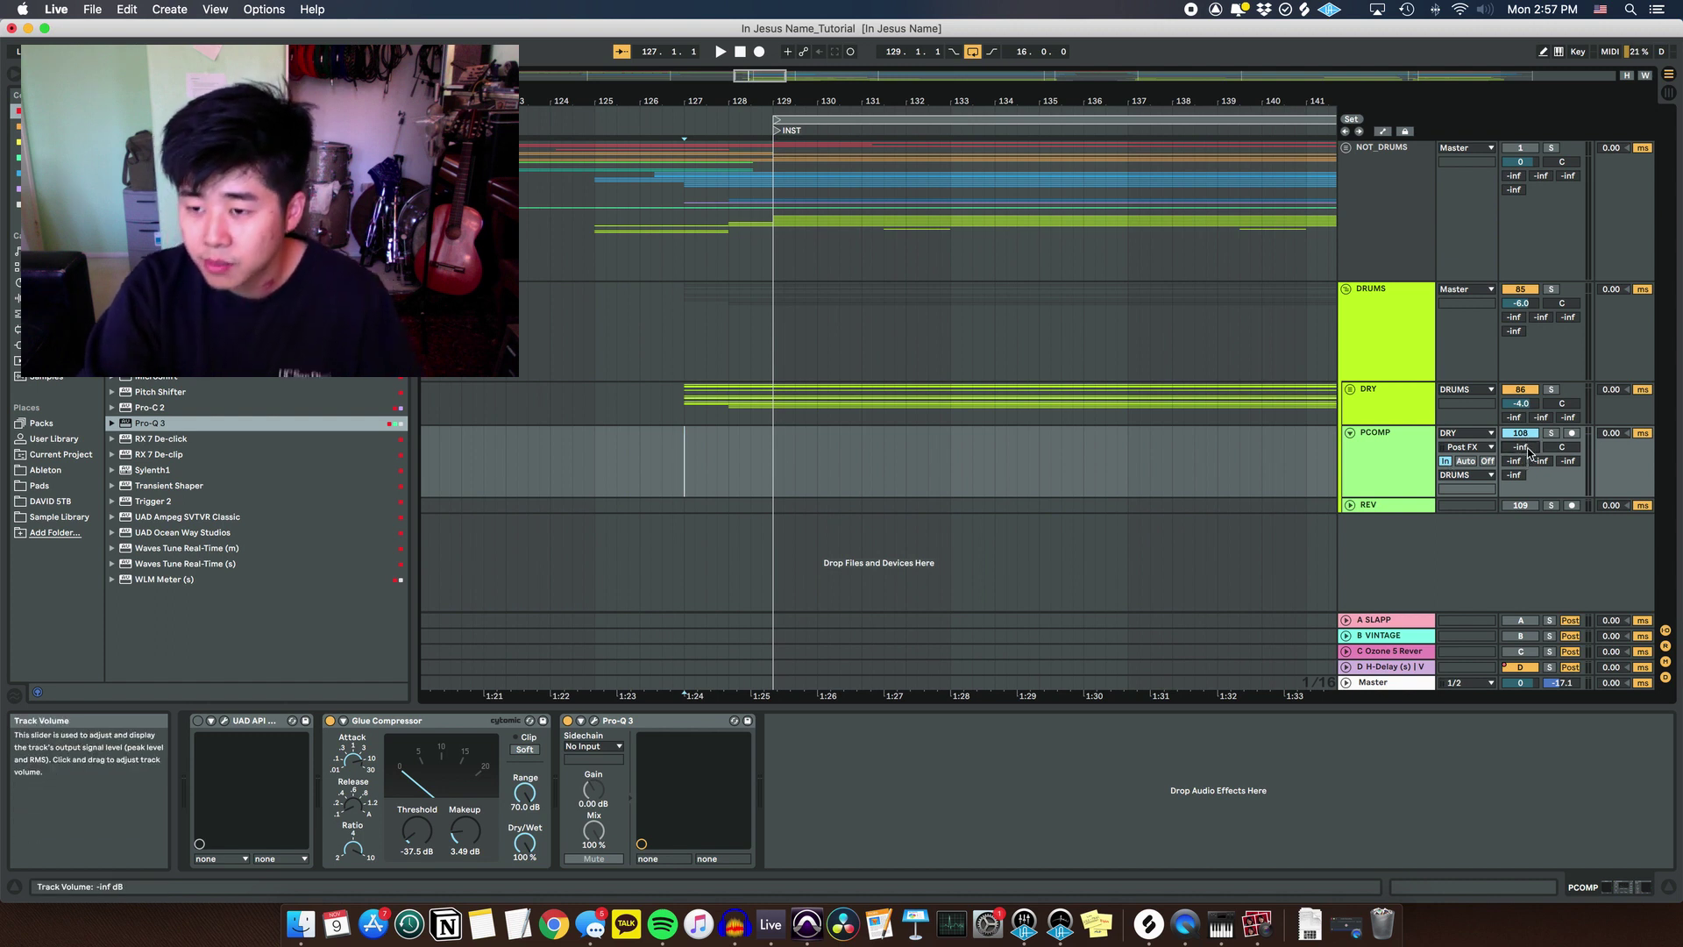
key(space)
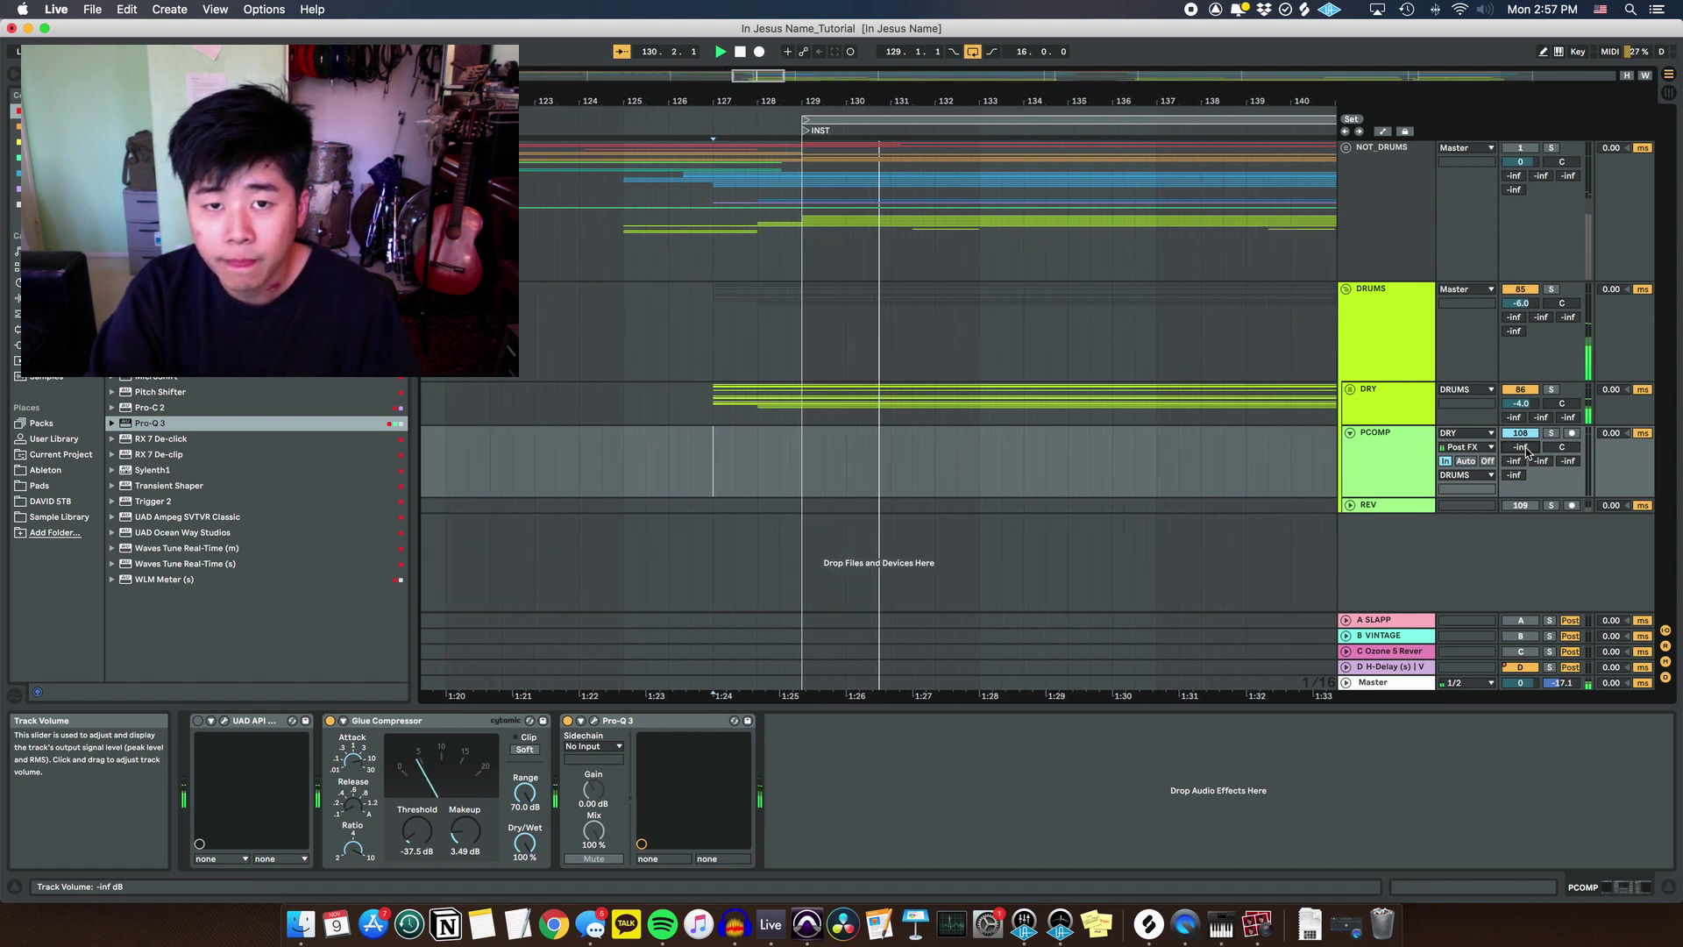
drag(1525, 454, 1525, 391)
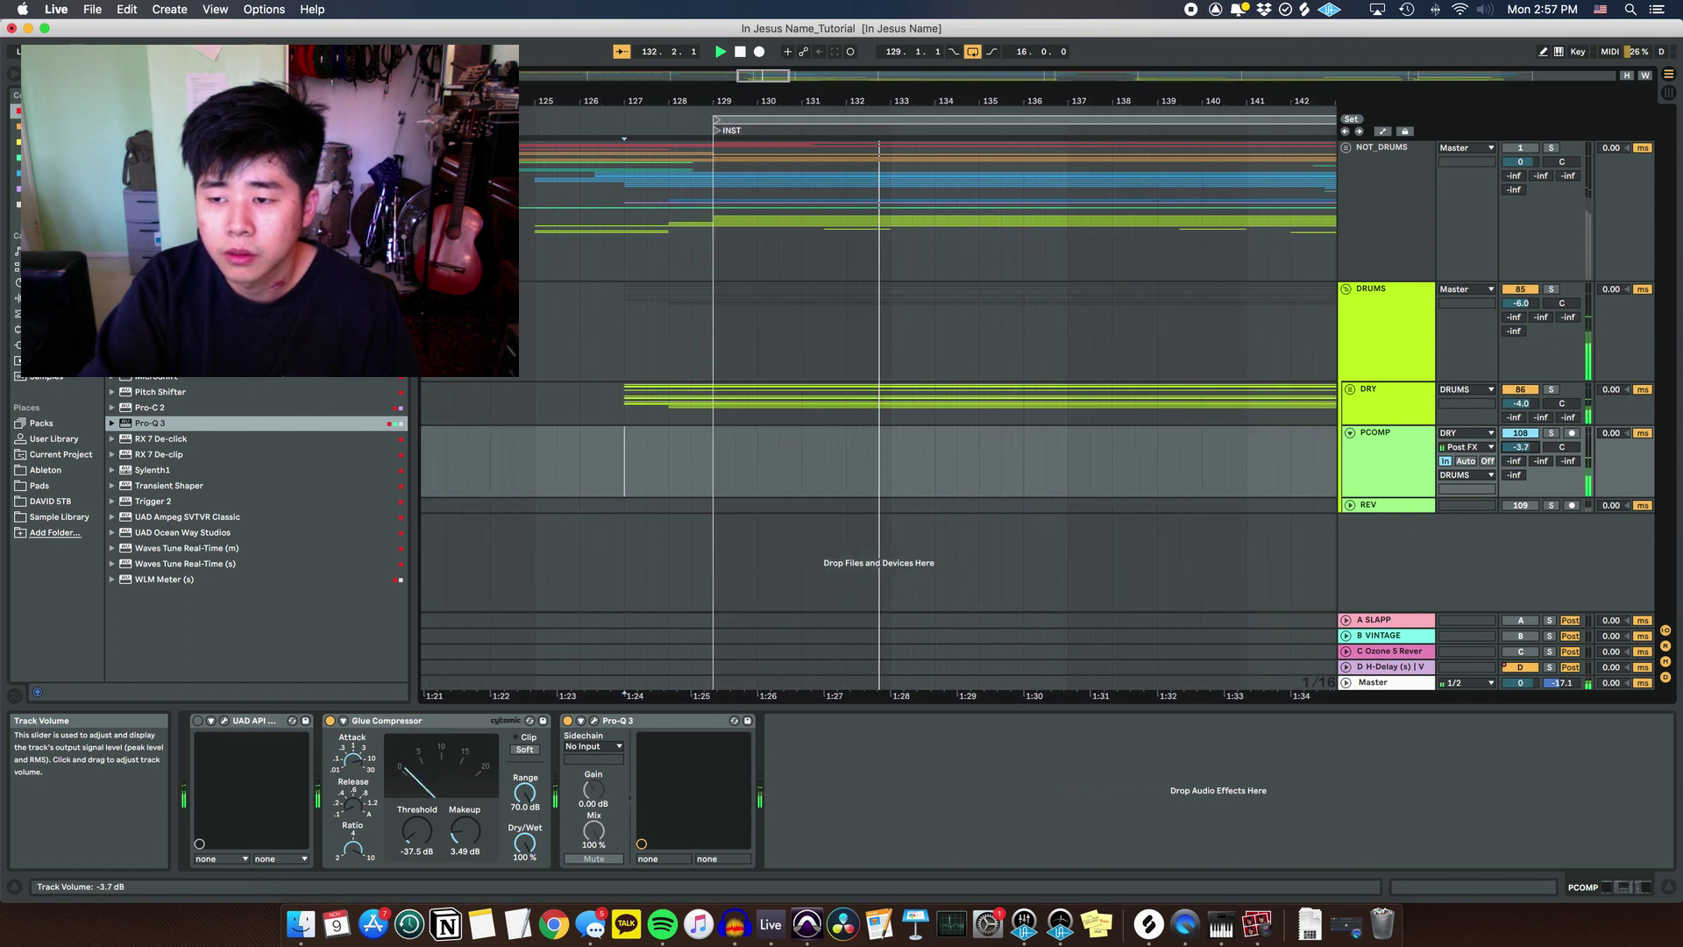
click(988, 480)
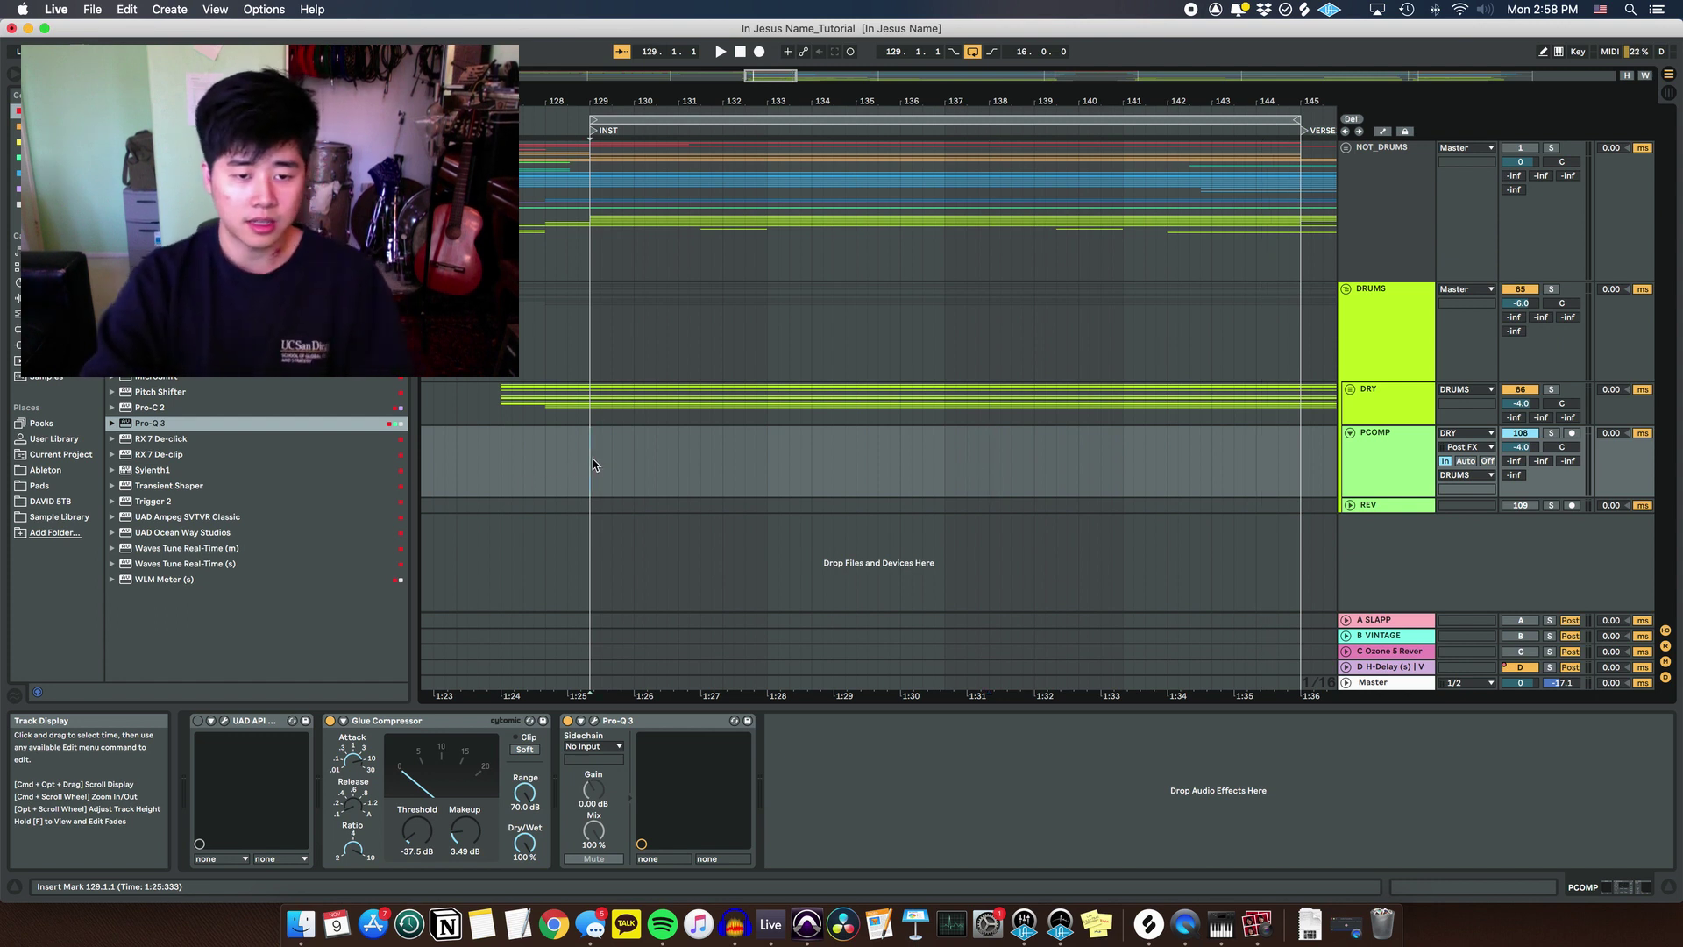
key(space)
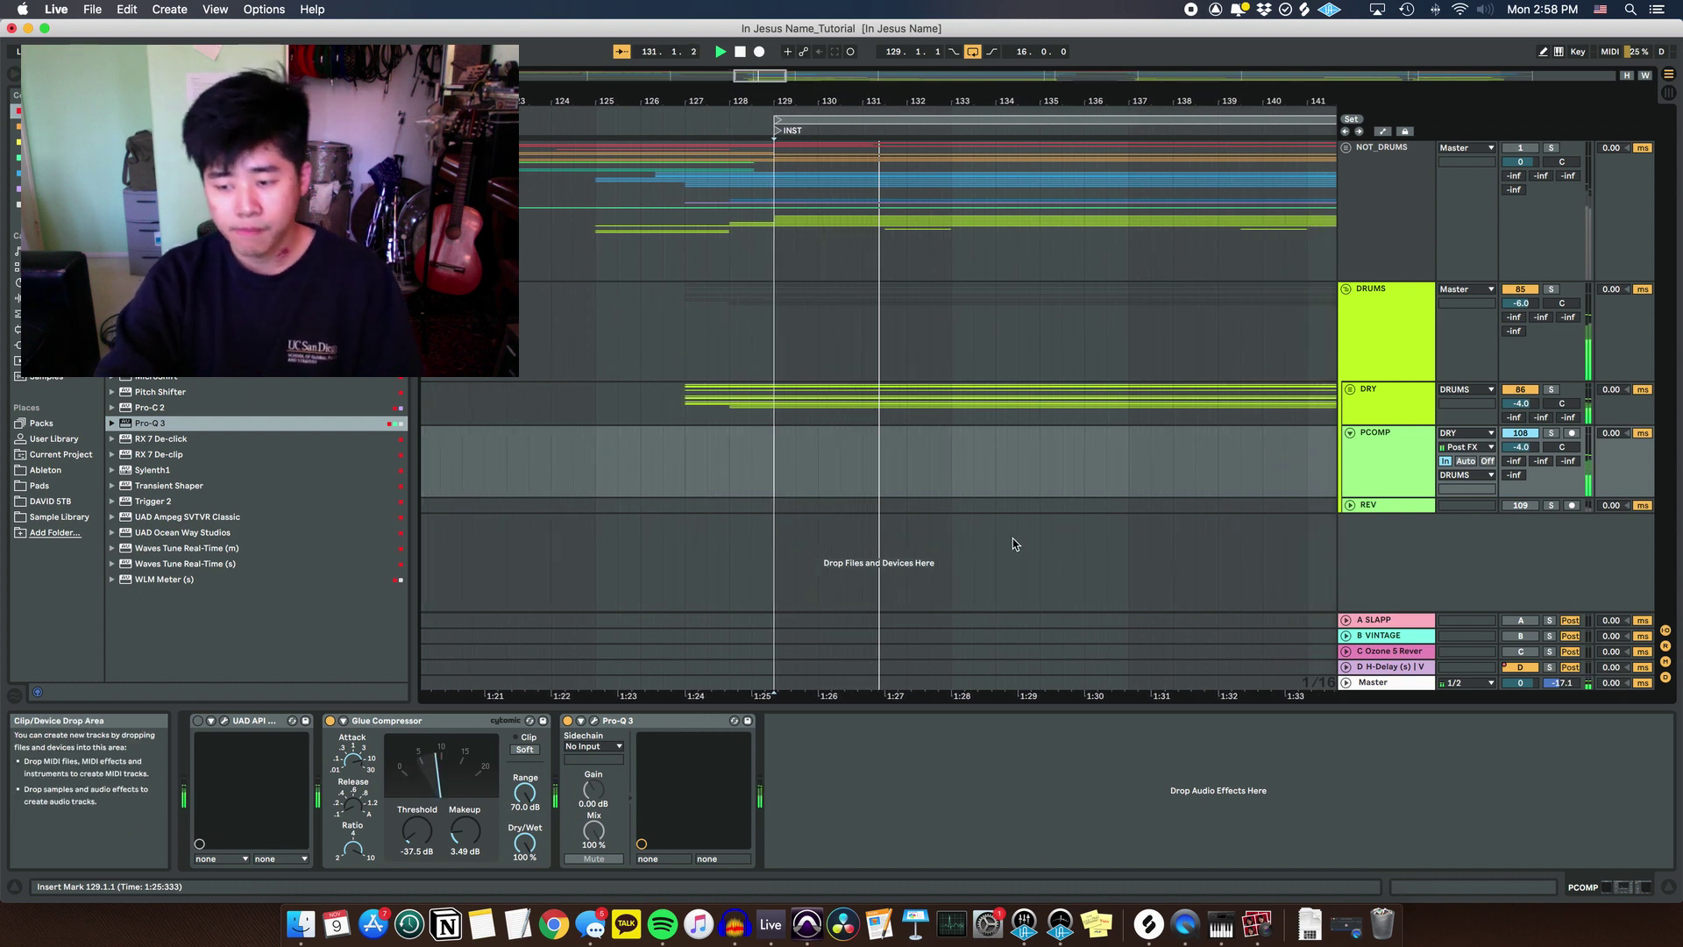